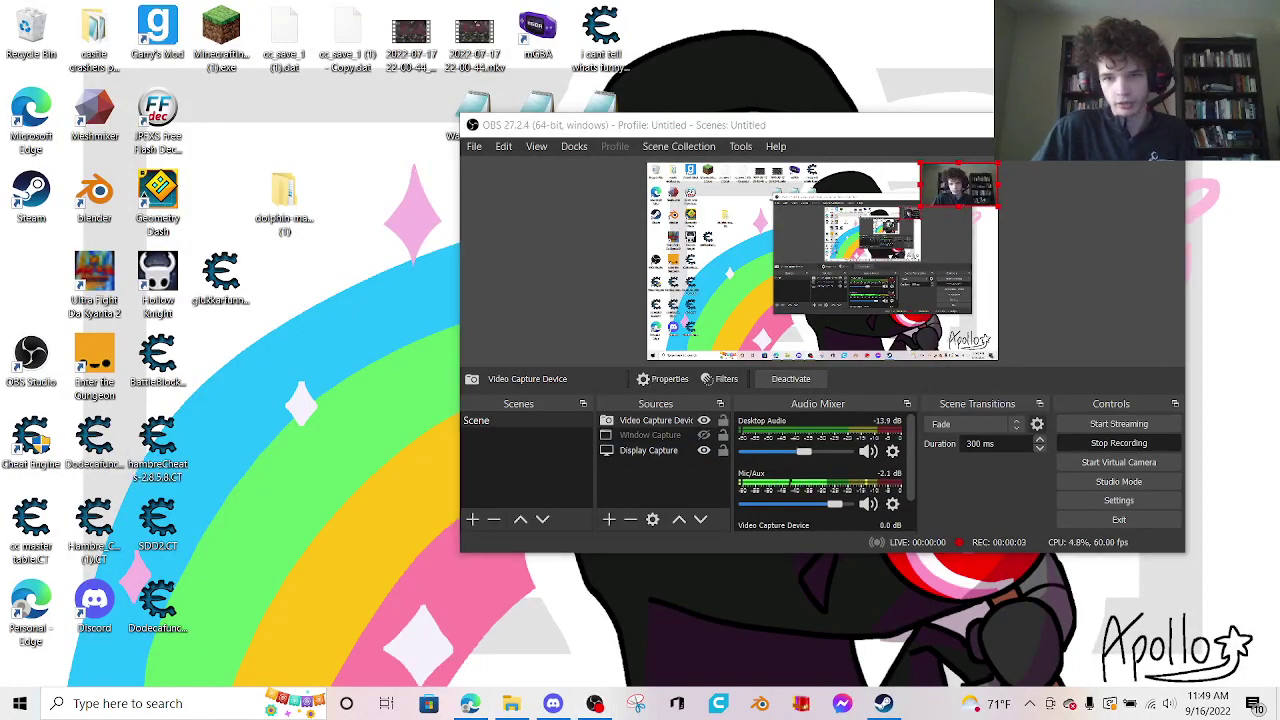
# Minimize the OBS Studio window with Win+D to show the desktop.
pyautogui.press('super+d')
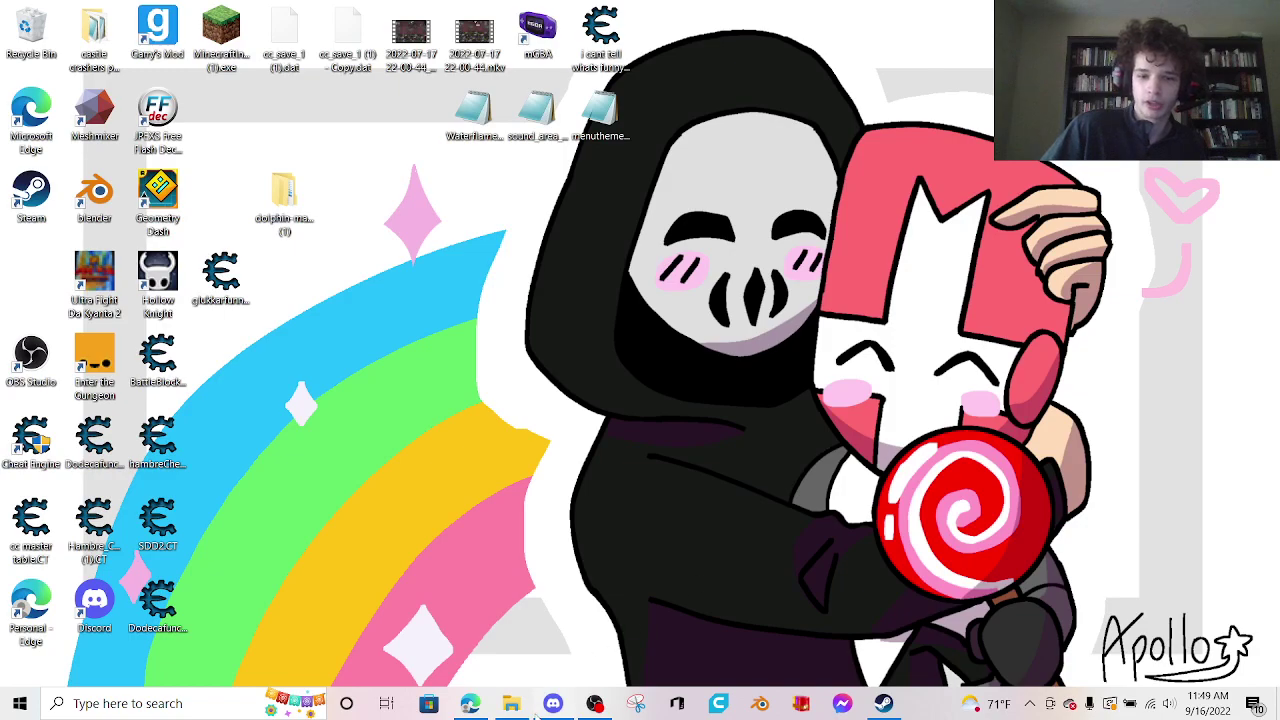
pyautogui.click(528, 714)
pyautogui.scroll(2, 765, 440)
pyautogui.scroll(-2, 765, 440)
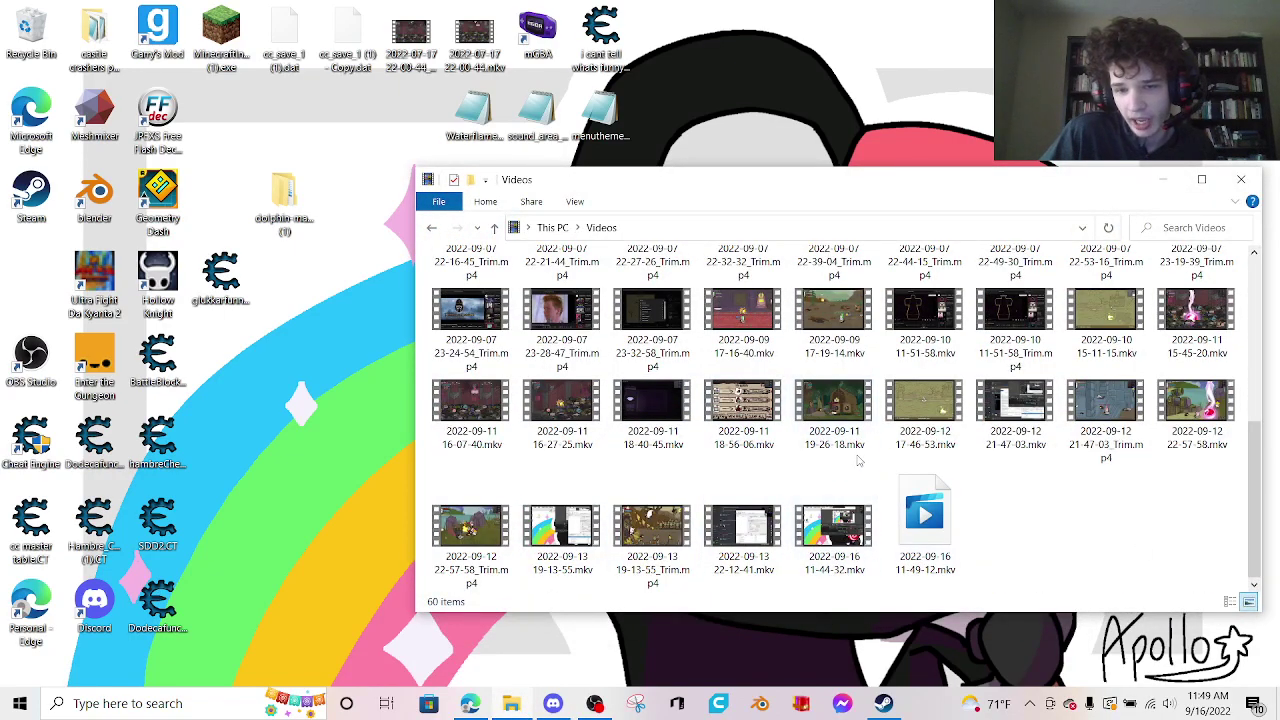
pyautogui.scroll(3, 865, 460)
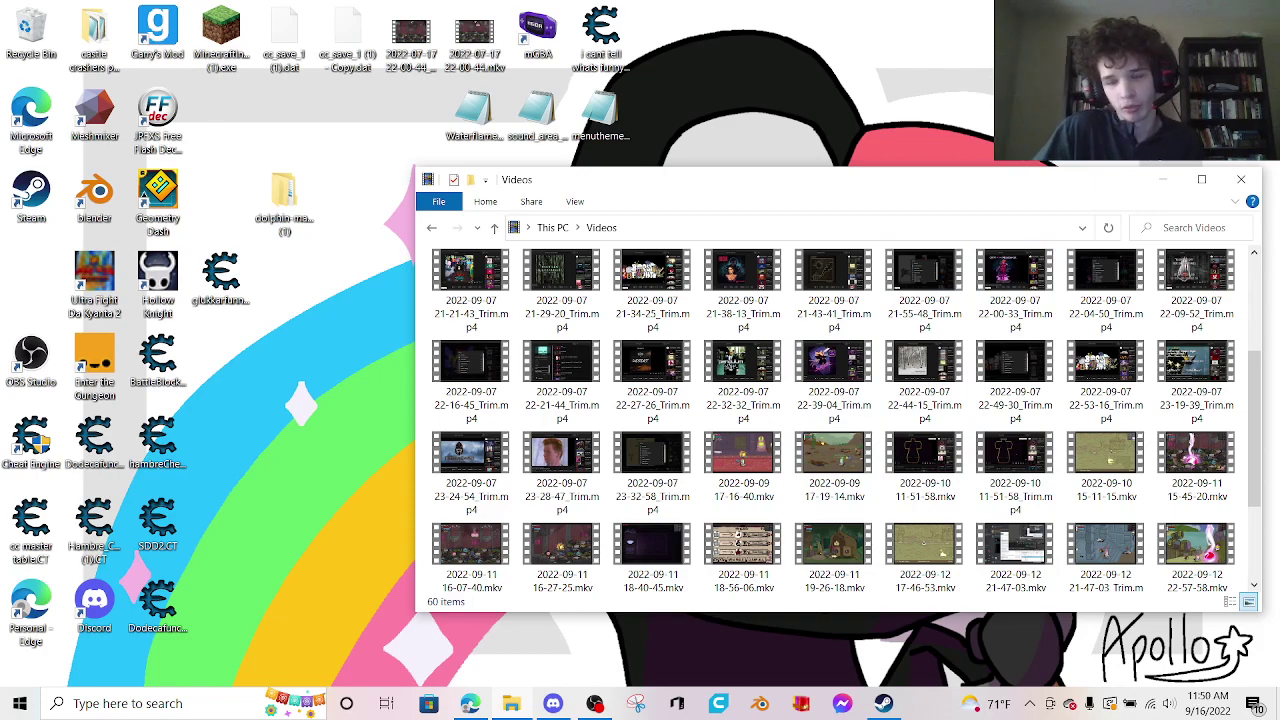
pyautogui.click(1166, 181)
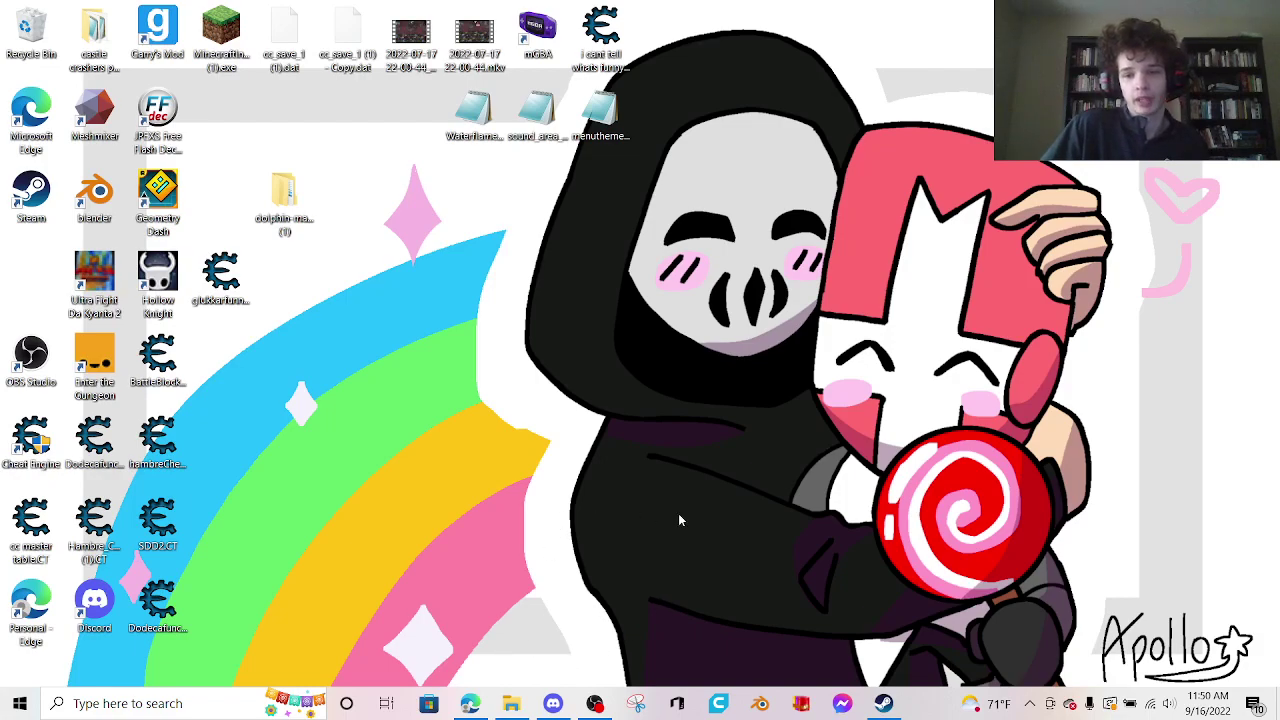
# Search the web in Edge for 'mp4 to wav'.
pyautogui.click(470, 703)
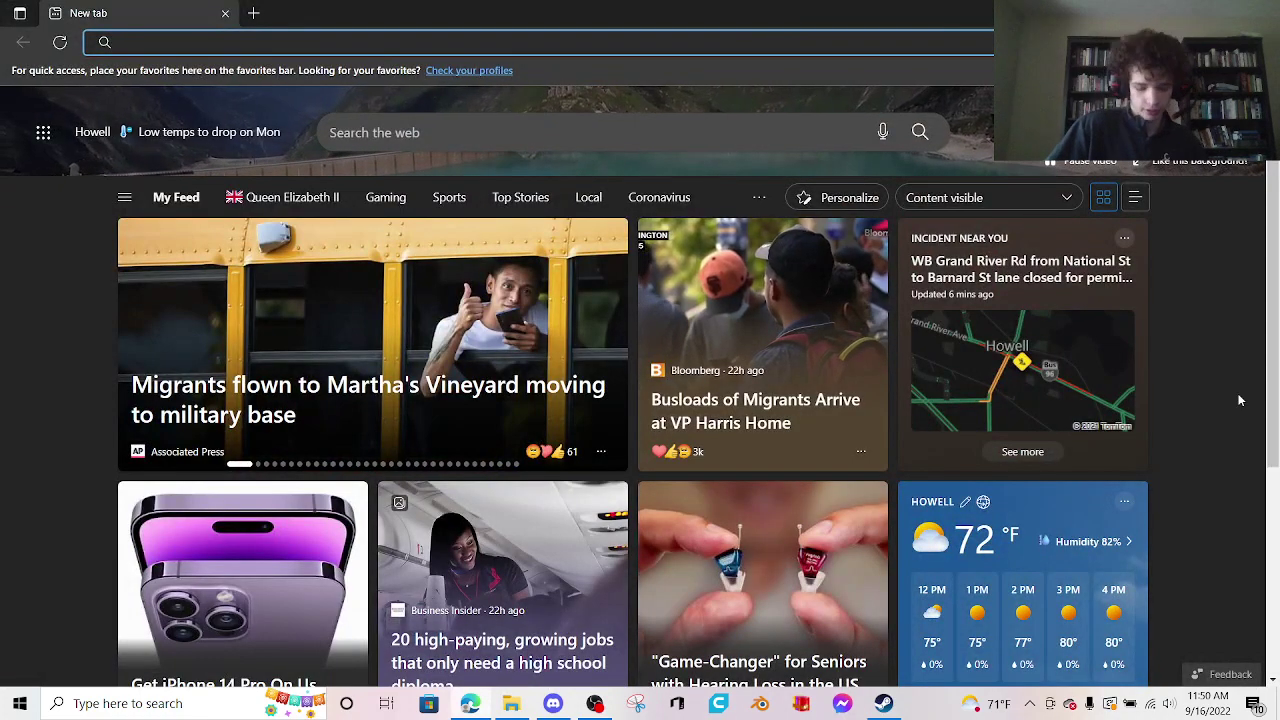
pyautogui.write('mp4')
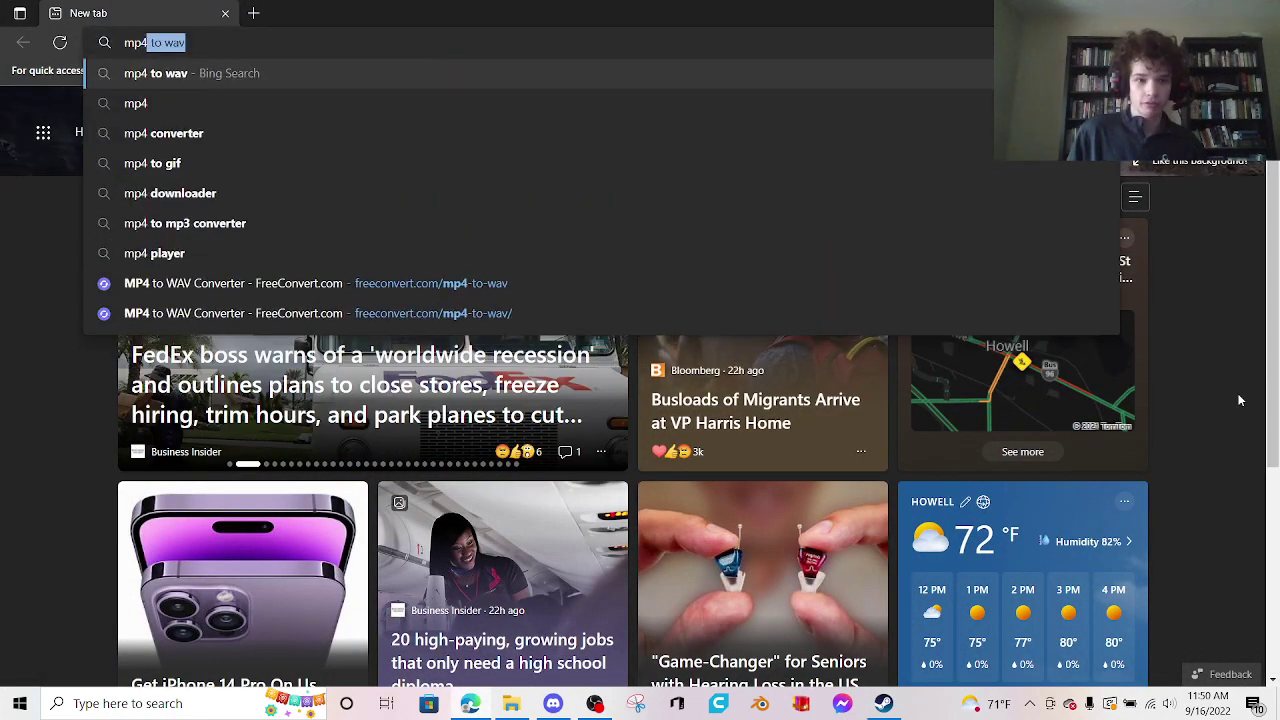
pyautogui.press('Return')
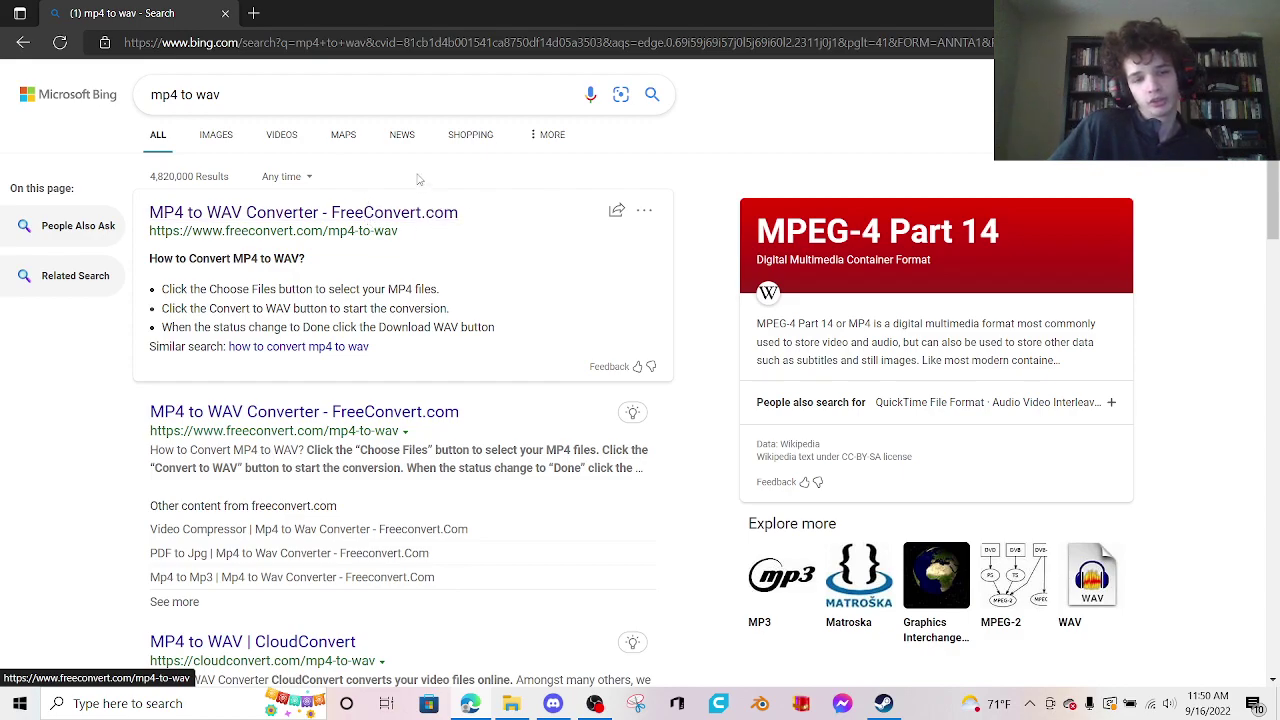
pyautogui.click(378, 212)
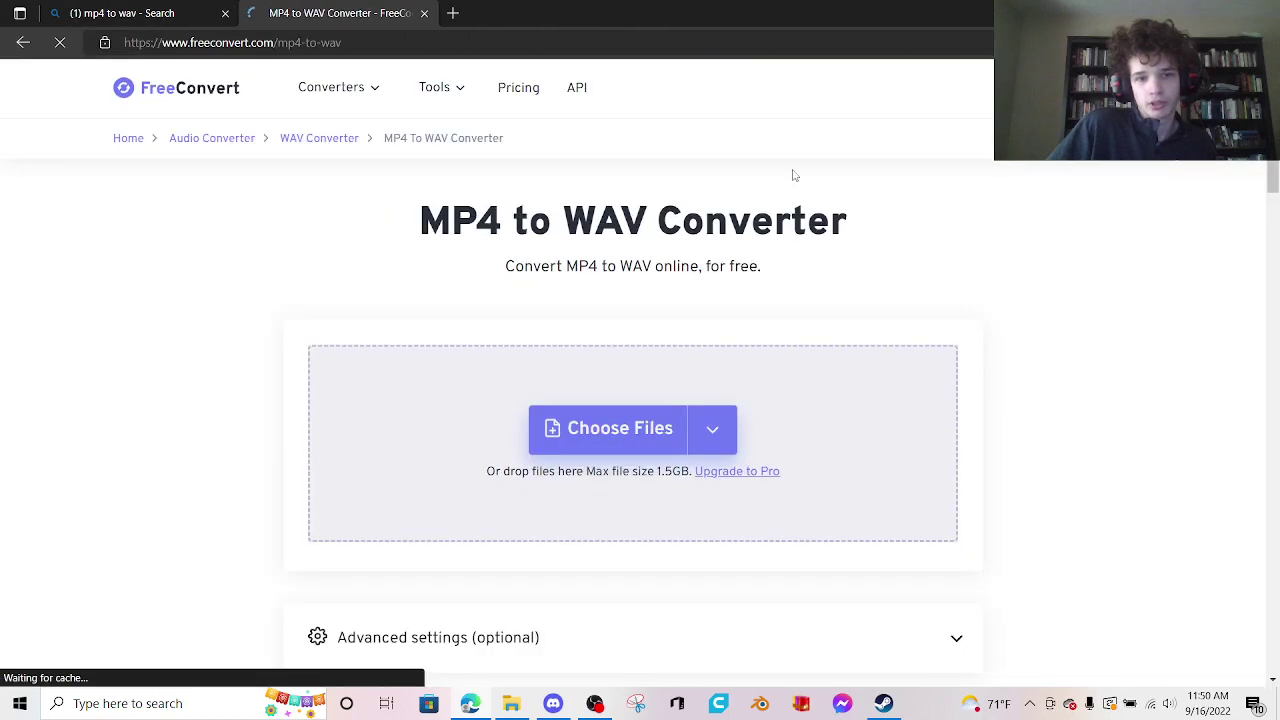
pyautogui.click(650, 430)
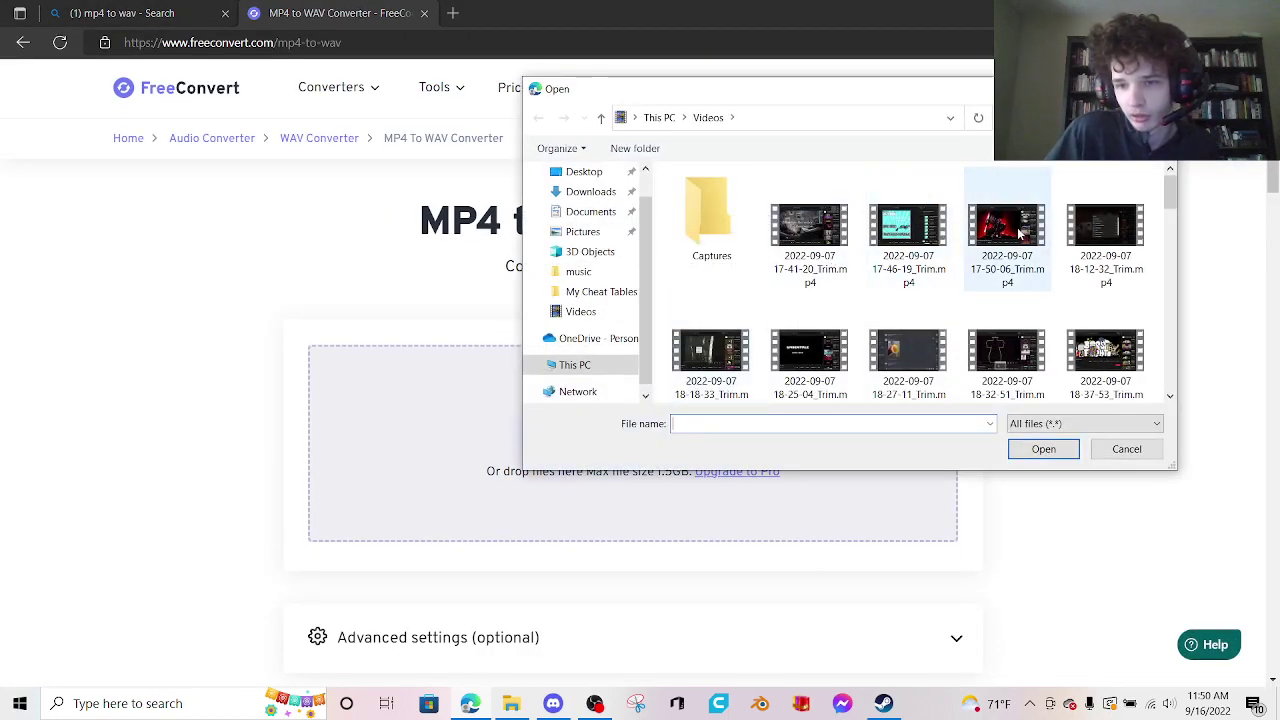
pyautogui.scroll(-1, 1018, 233)
pyautogui.click(809, 345)
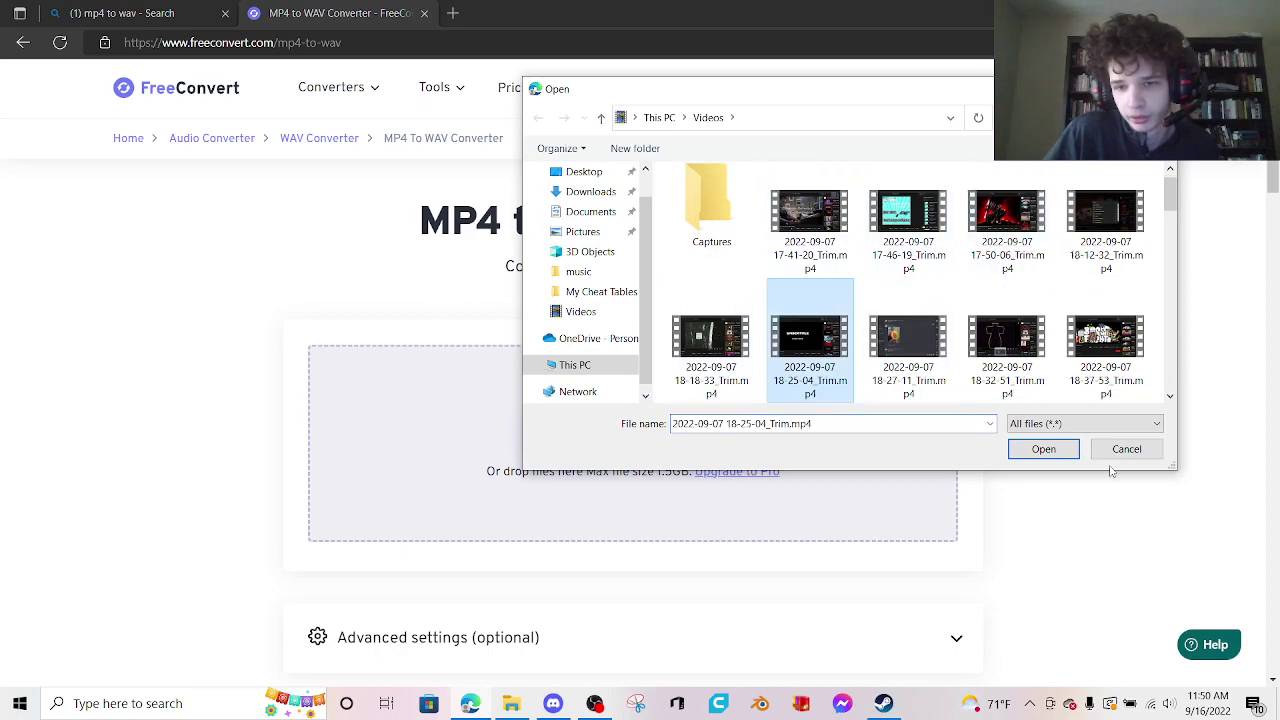
pyautogui.click(1043, 449)
pyautogui.click(848, 366)
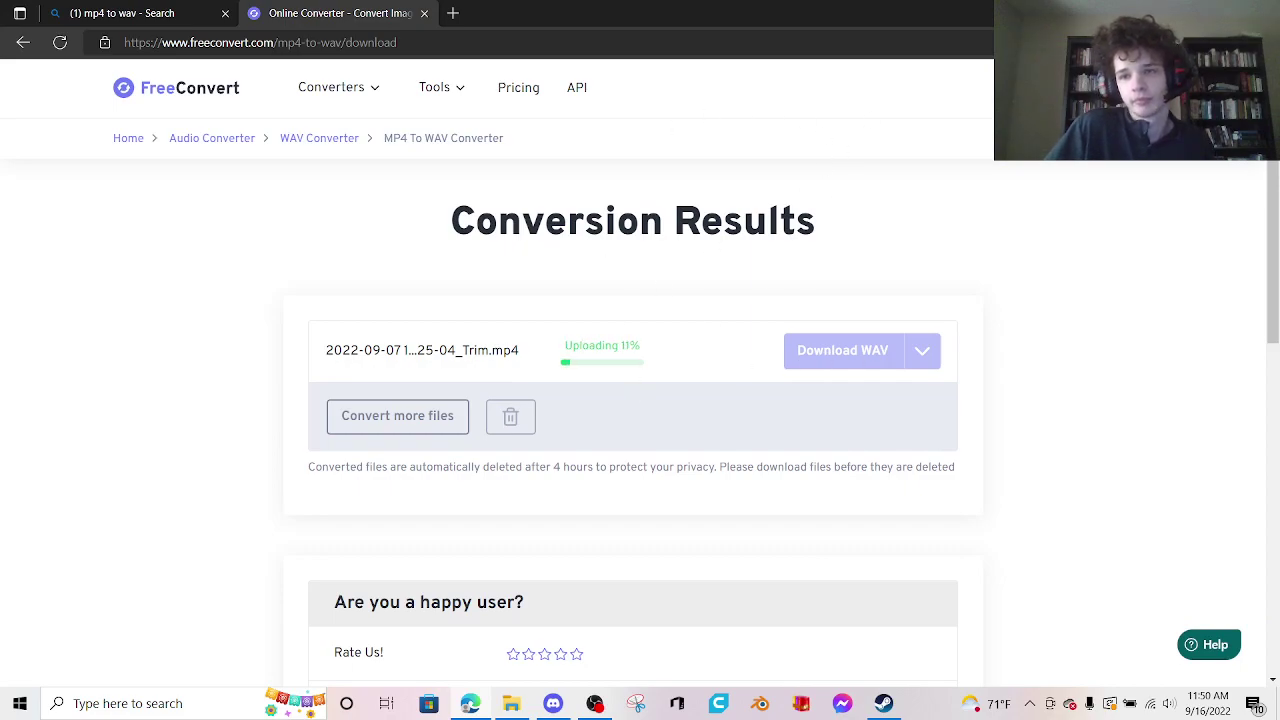
pyautogui.press('super+d')
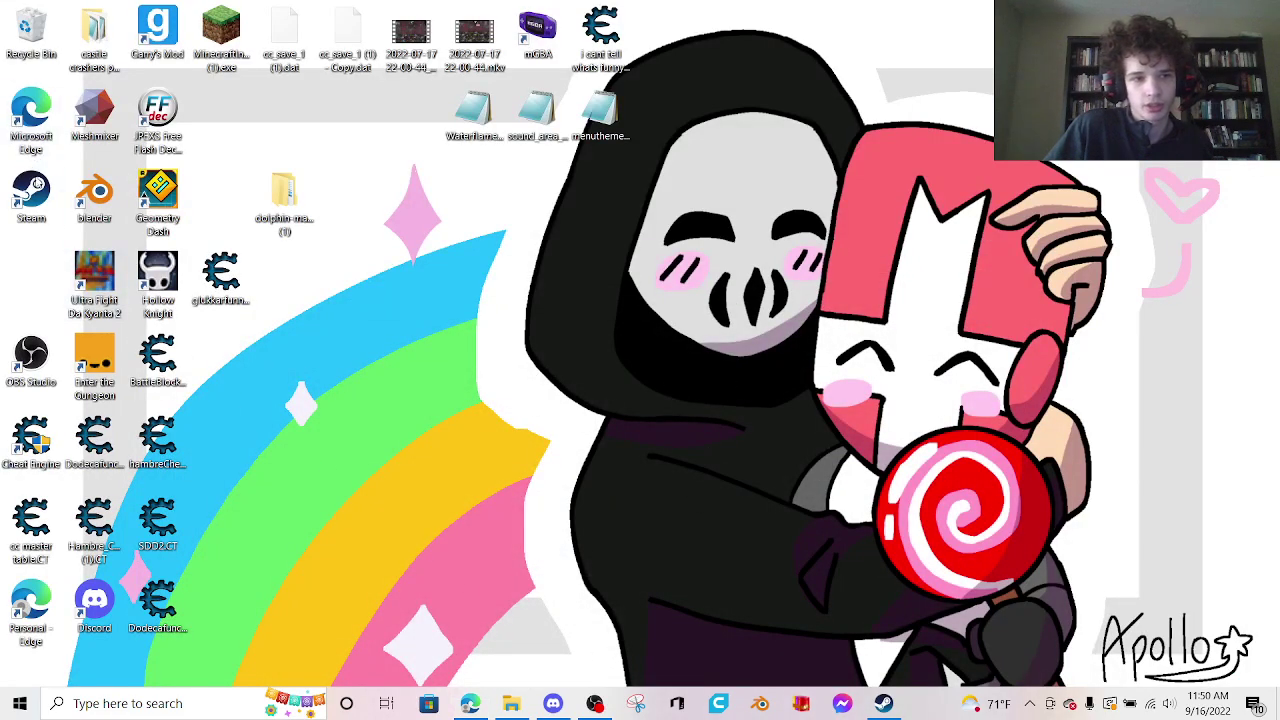
# Start Steam and play Castle Crashers from the Library list.
pyautogui.doubleClick(31, 190)
pyautogui.moveTo(177, 44)
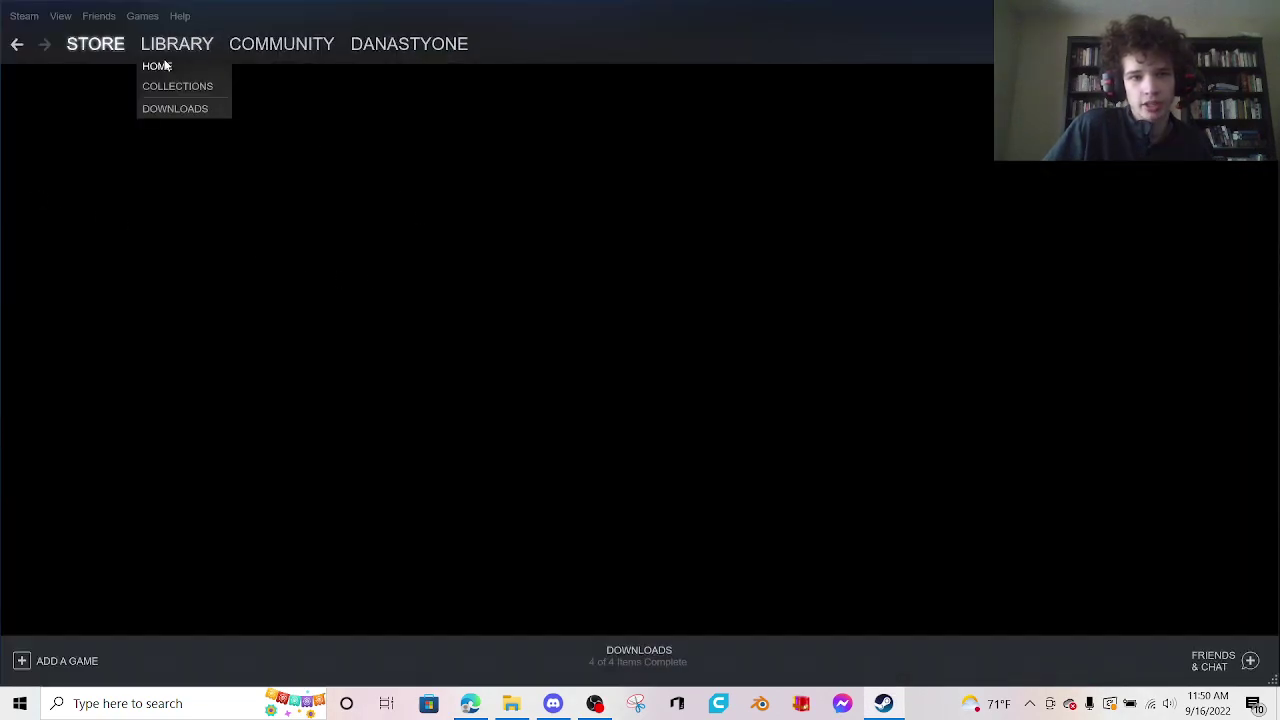
pyautogui.scroll(4, 86, 309)
pyautogui.scroll(2, 90, 340)
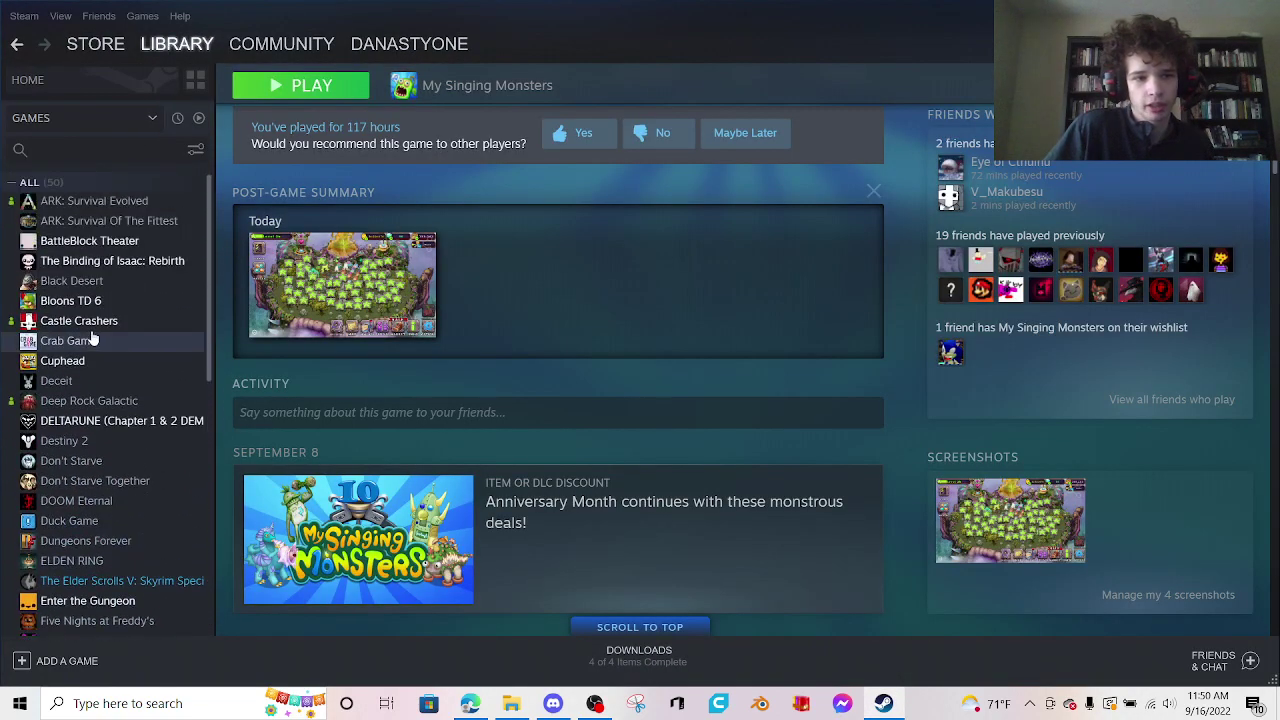
pyautogui.click(80, 321)
pyautogui.click(300, 357)
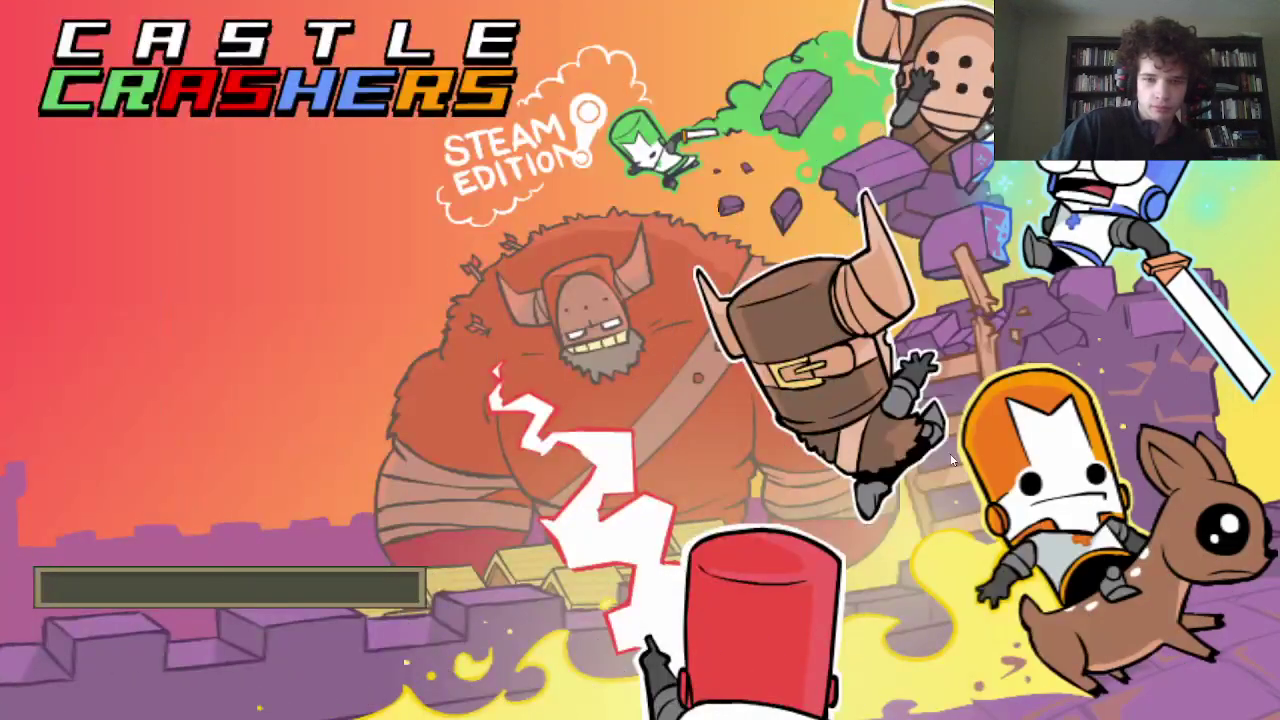
# Quit Castle Crashers, download the converted WAV from FreeConvert, and switch to Discord.
pyautogui.press('Down')
pyautogui.press('Down')
pyautogui.press('Down')
pyautogui.press('Down')
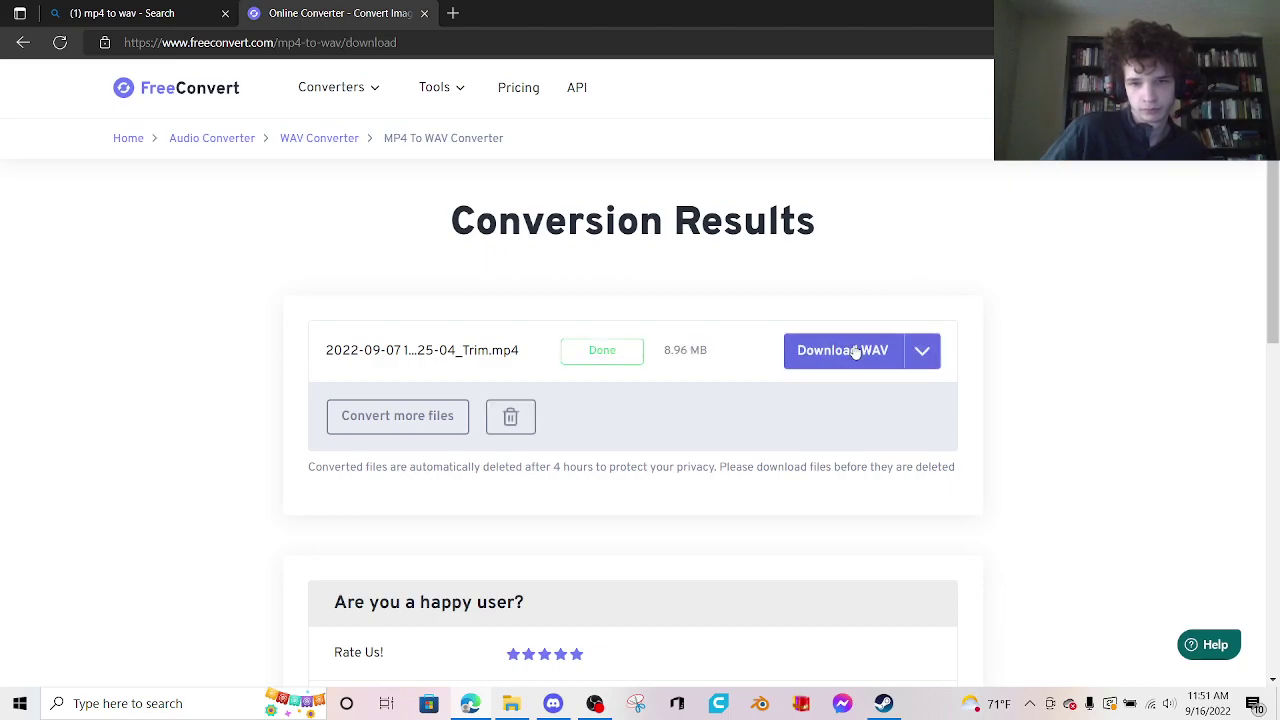
pyautogui.click(851, 350)
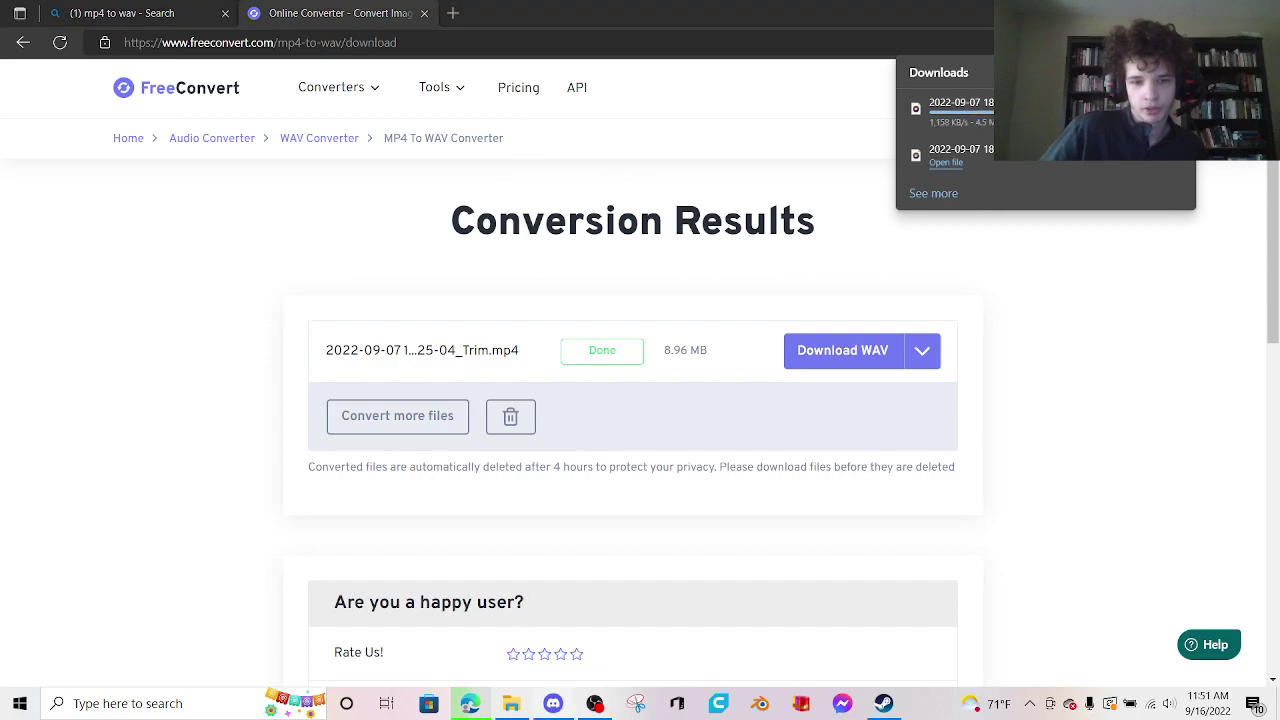
pyautogui.hotkey('alt', 'Tab')
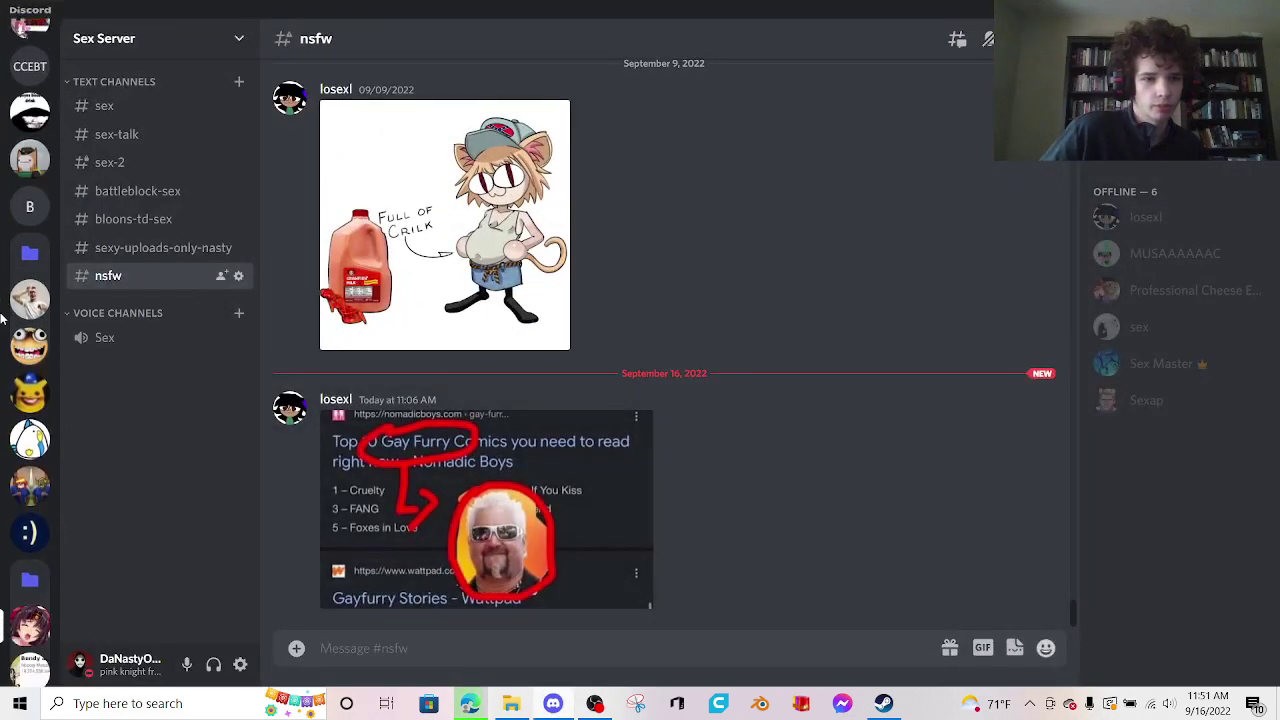
# Scroll the castle crashers music server up to the NG90433.xma main menu and end credits post.
pyautogui.scroll(-5, 20, 320)
pyautogui.scroll(3, 28, 250)
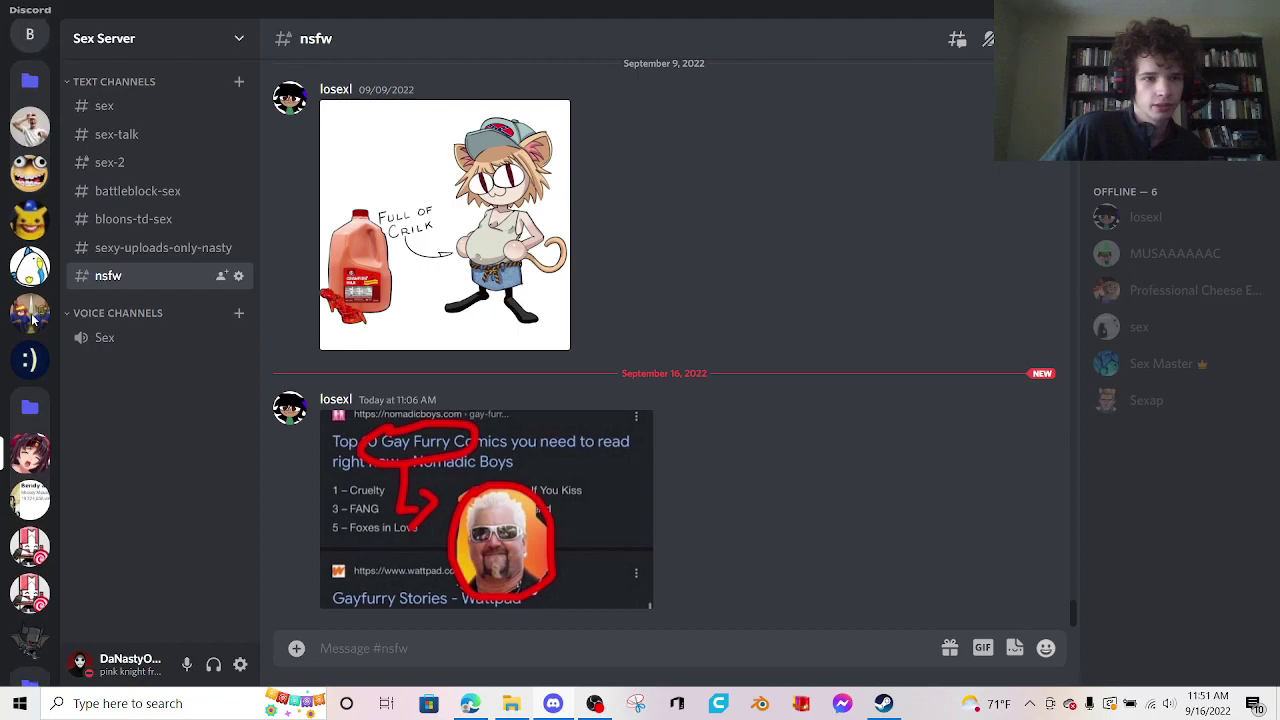
pyautogui.click(30, 172)
pyautogui.scroll(5, 722, 362)
pyautogui.scroll(5, 714, 409)
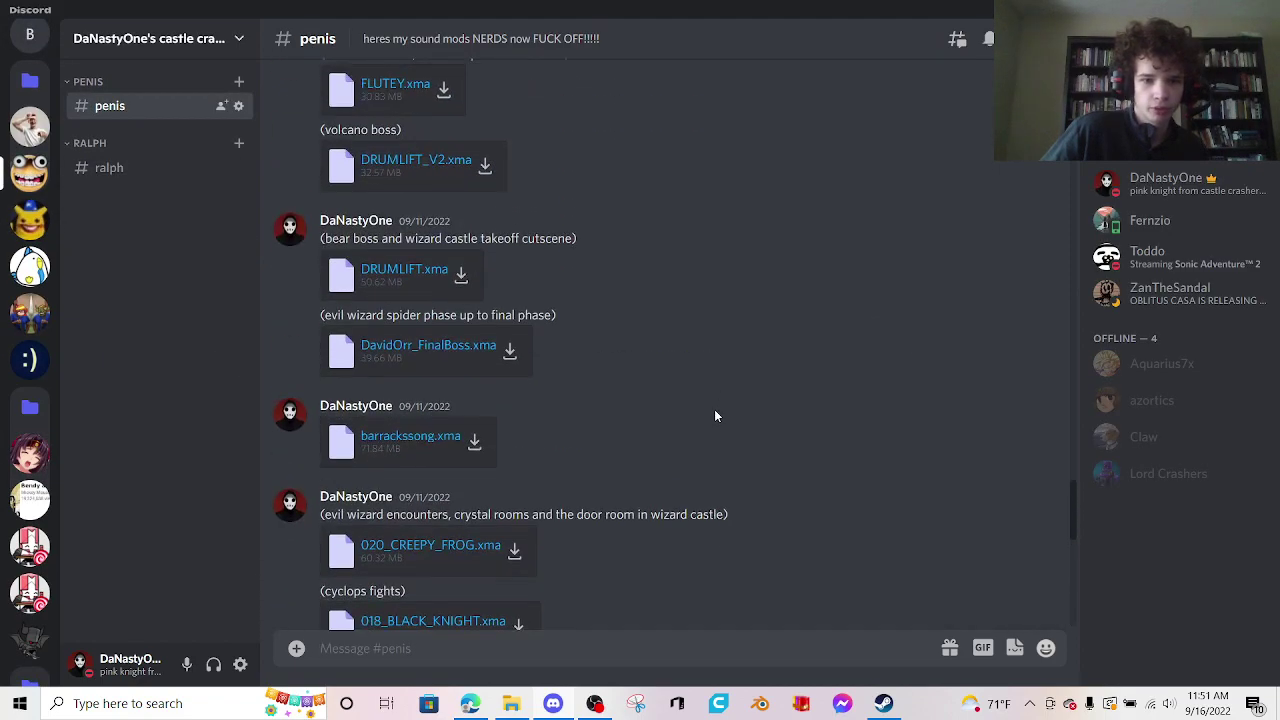
pyautogui.scroll(3, 714, 409)
pyautogui.scroll(2, 701, 414)
pyautogui.scroll(2, 688, 411)
pyautogui.scroll(1, 677, 402)
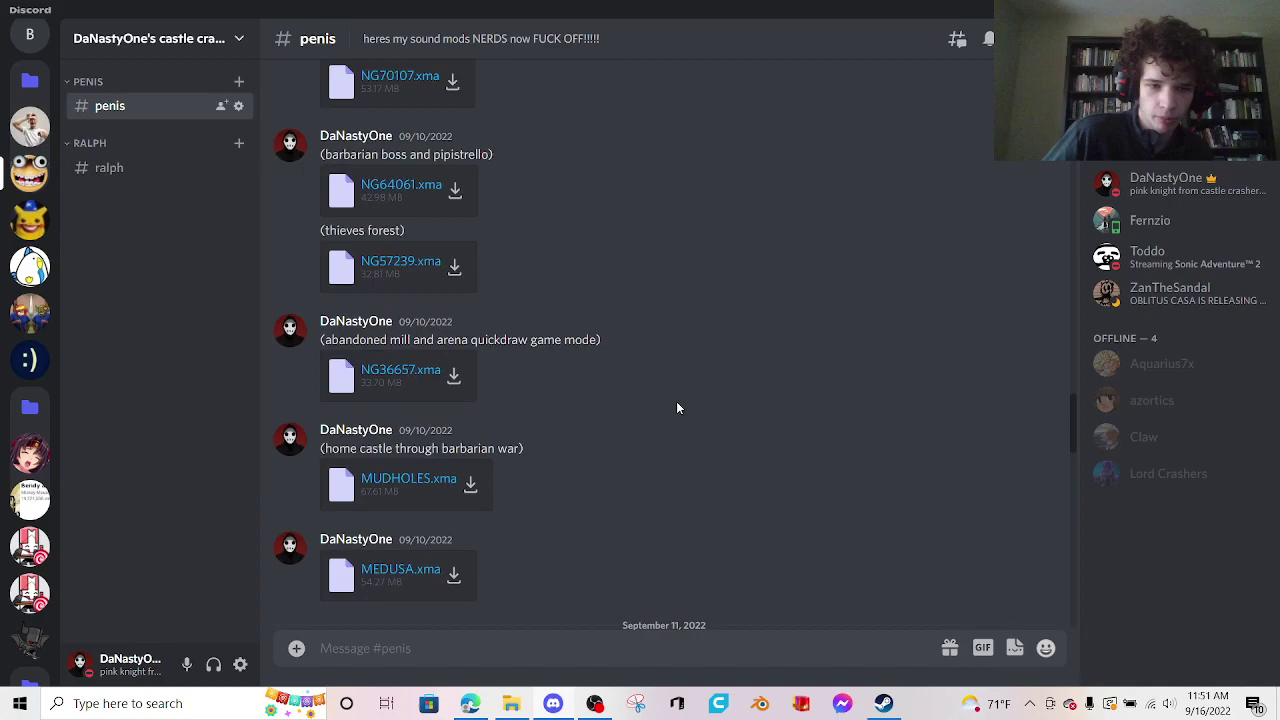
pyautogui.scroll(1, 676, 408)
pyautogui.scroll(2, 676, 408)
pyautogui.scroll(1, 676, 408)
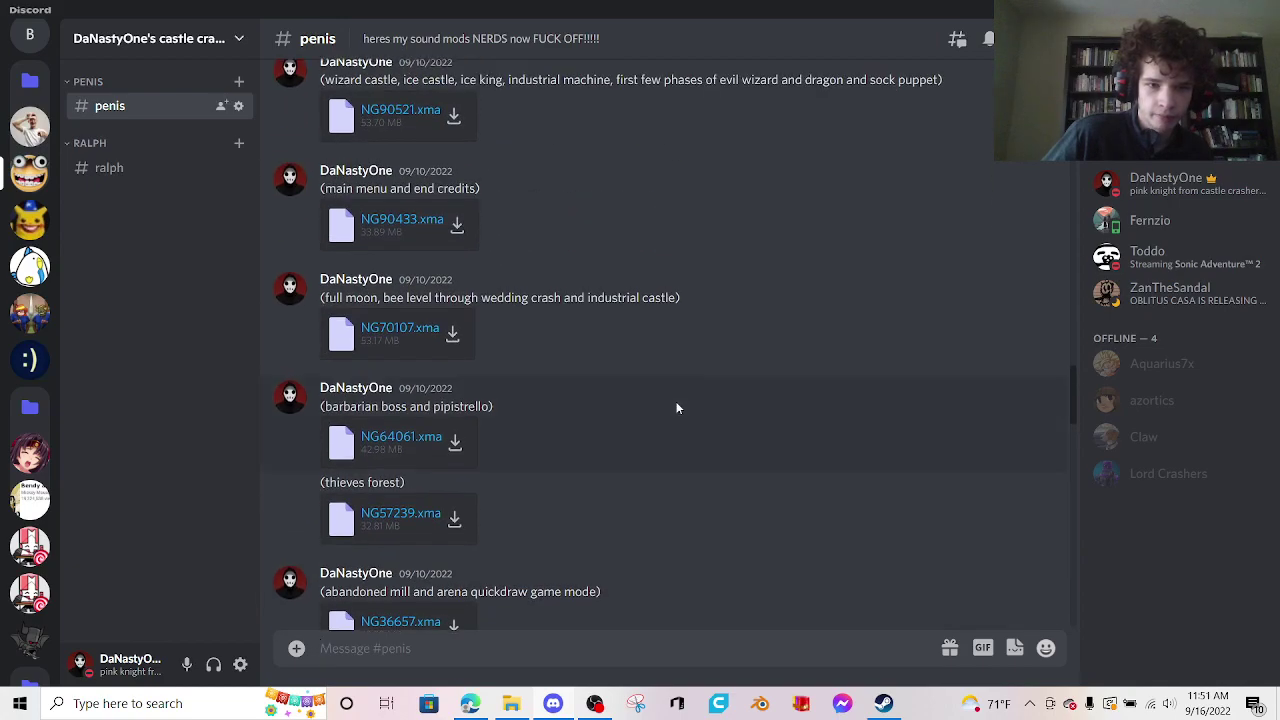
pyautogui.scroll(2, 676, 408)
pyautogui.scroll(1, 676, 408)
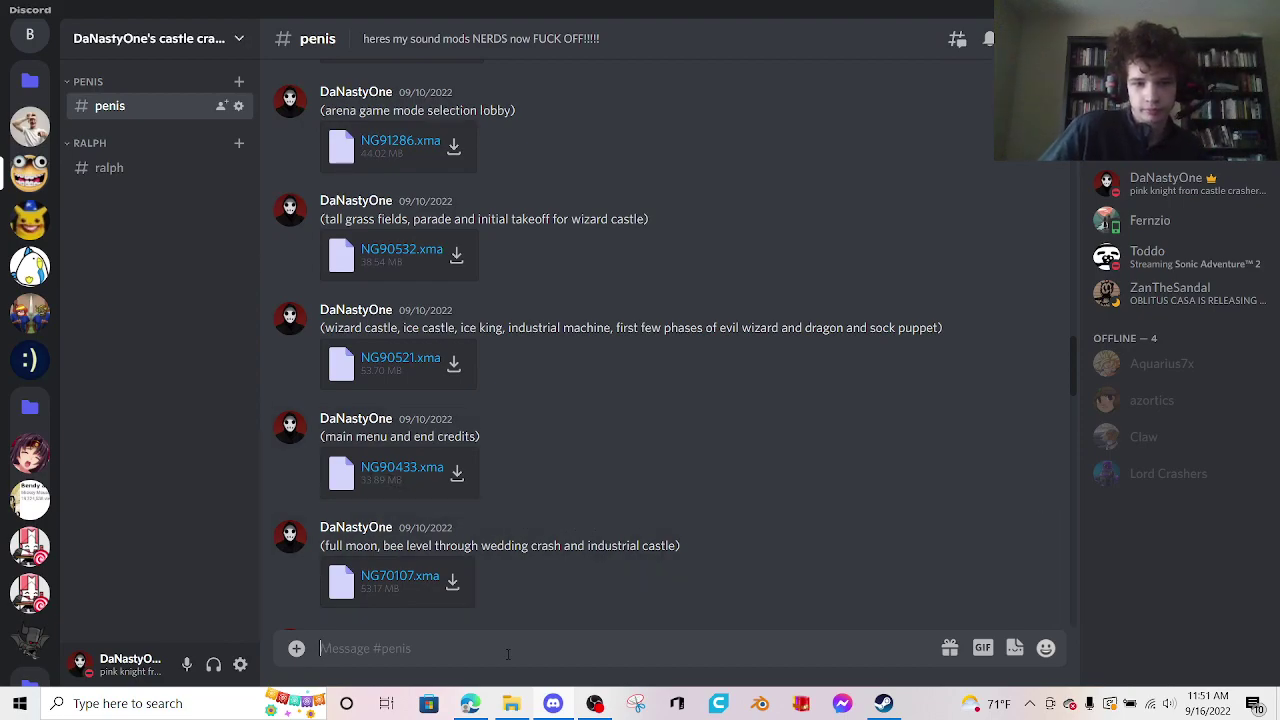
# Bring up the management options for Castle Crashers in the Steam library.
pyautogui.click(476, 706)
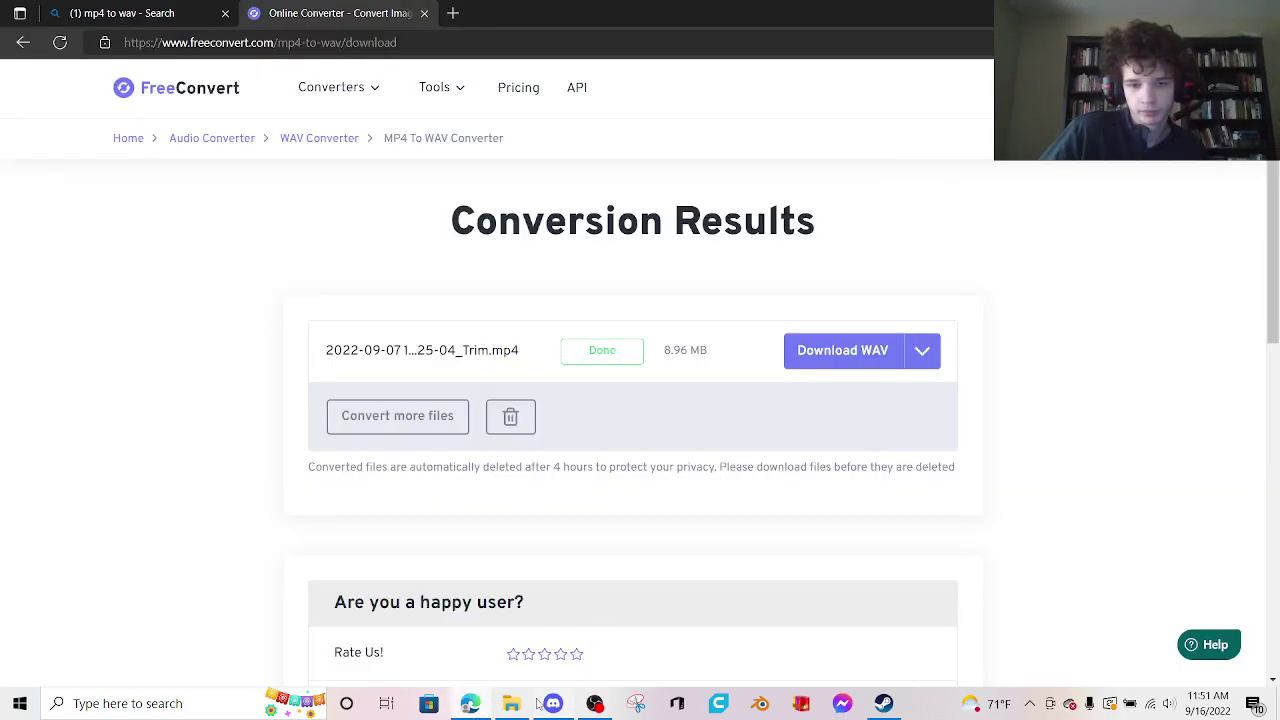
pyautogui.moveTo(511, 704)
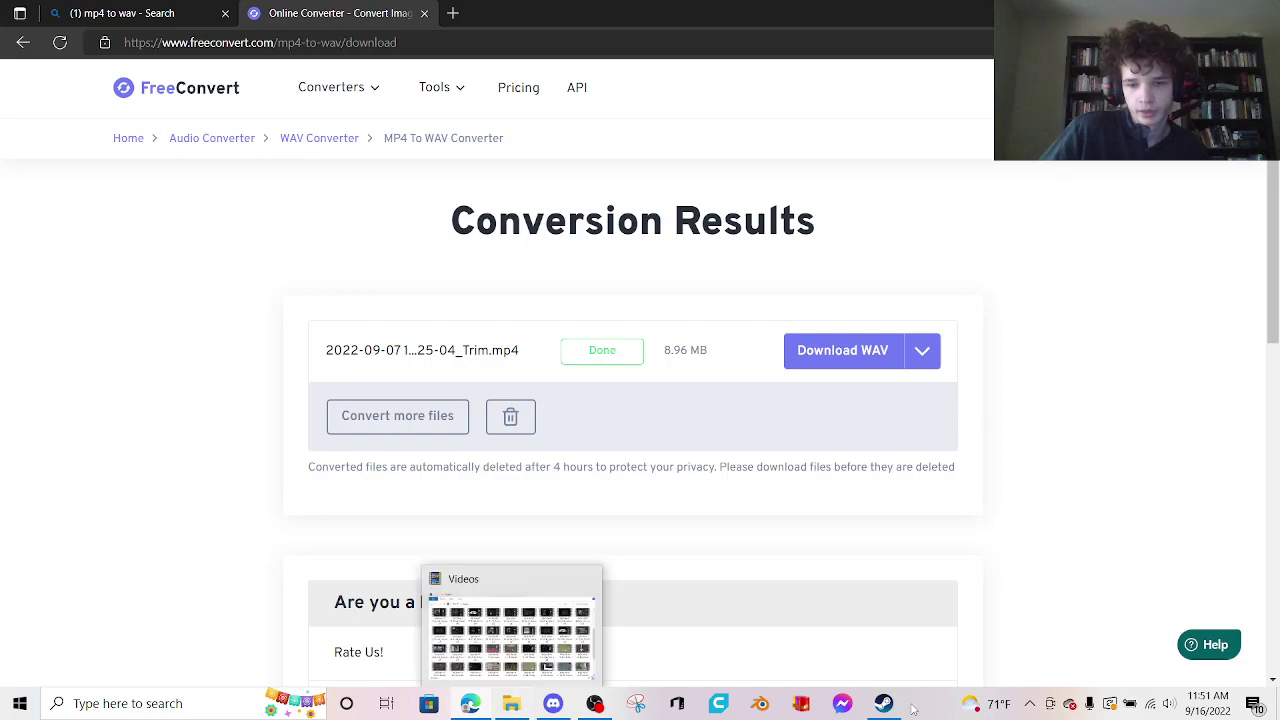
pyautogui.click(883, 703)
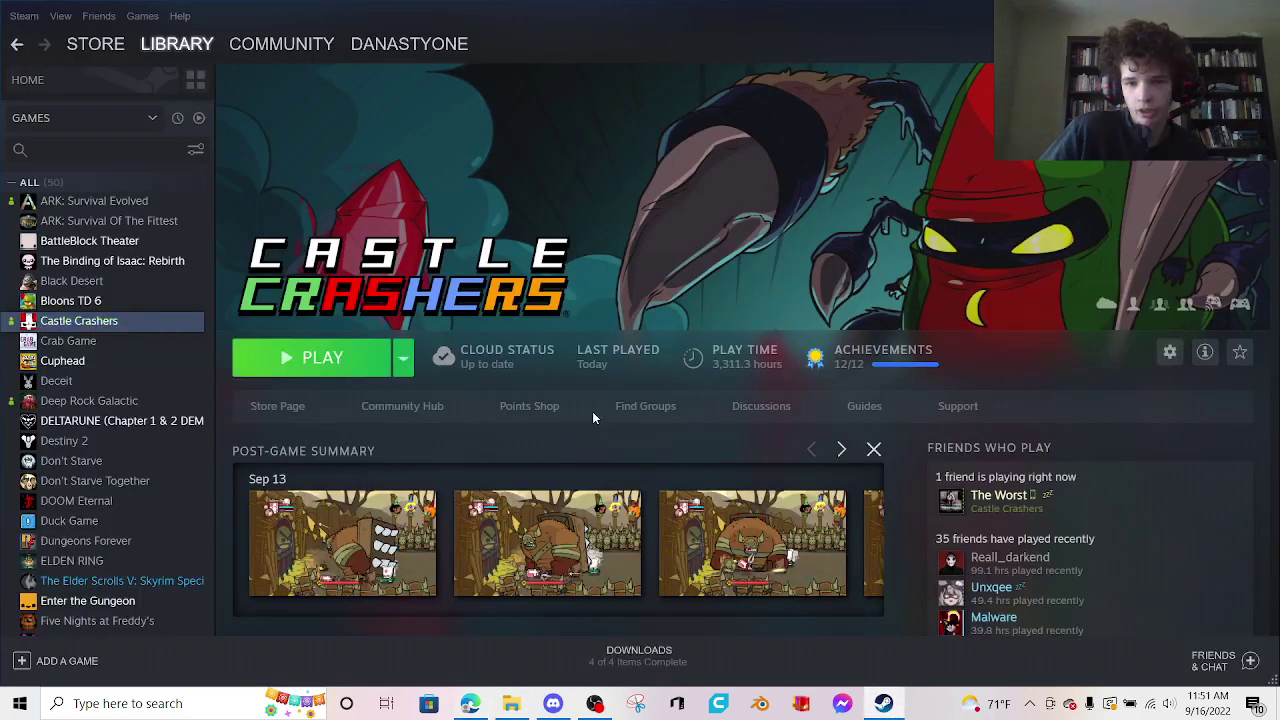
pyautogui.click(1171, 356)
pyautogui.moveTo(1187, 424)
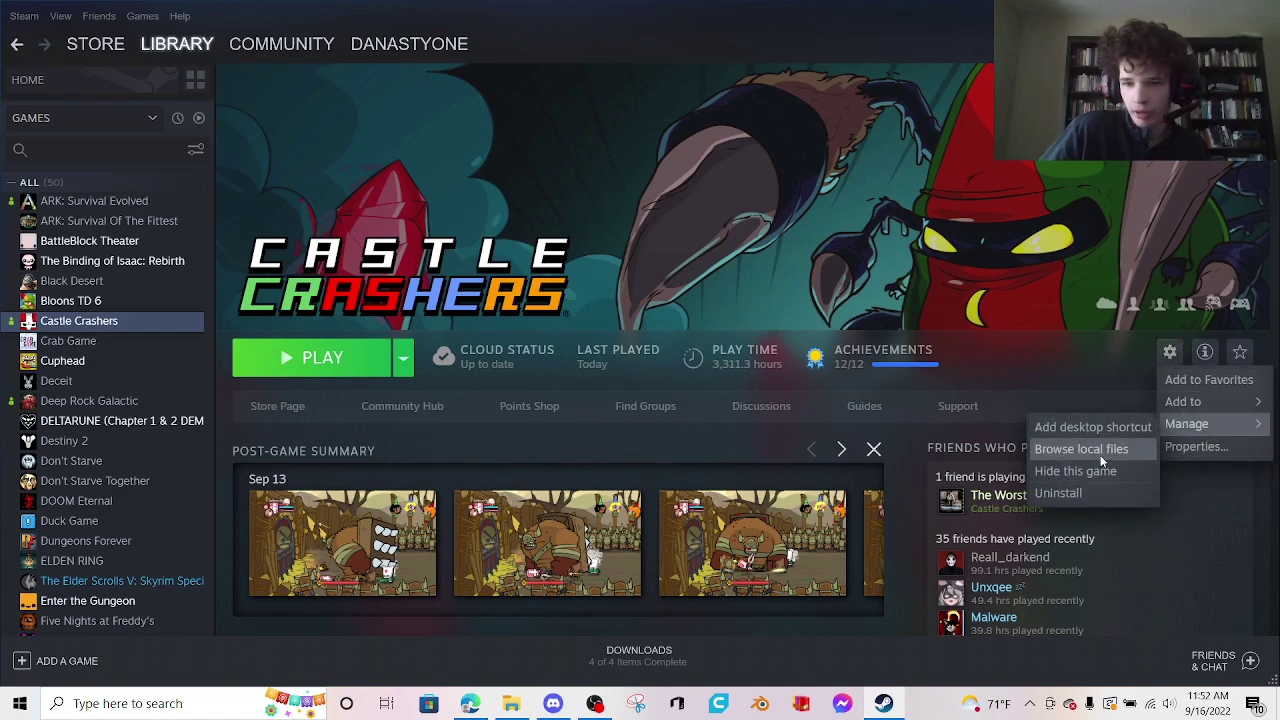
# Browse Castle Crashers' local files and open its data\music folder of XMA tracks.
pyautogui.click(1102, 458)
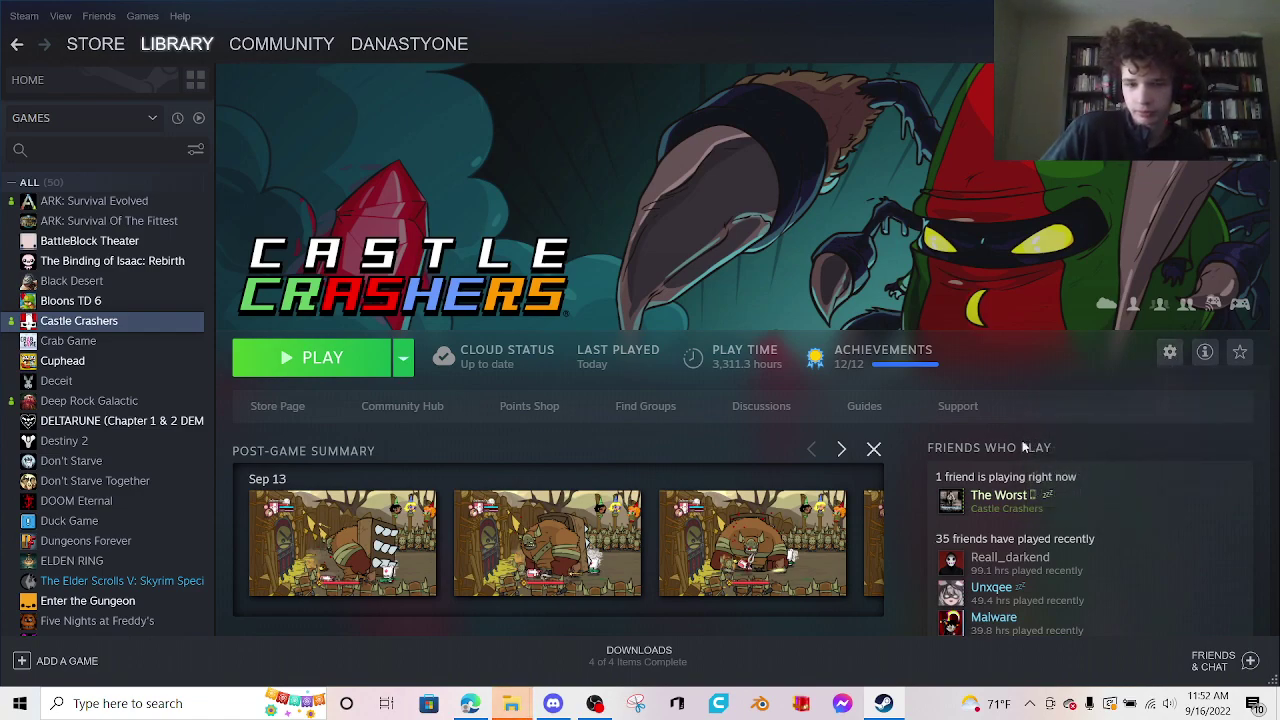
pyautogui.moveTo(511, 703)
pyautogui.click(600, 635)
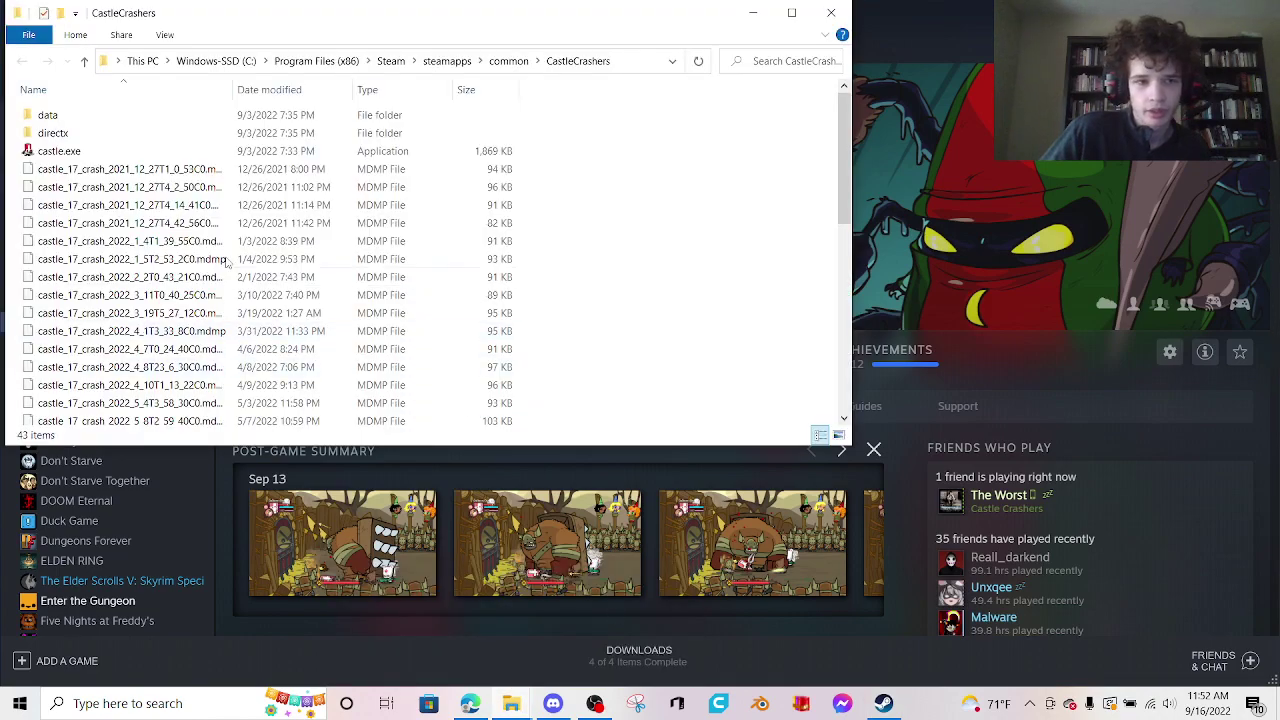
pyautogui.doubleClick(62, 117)
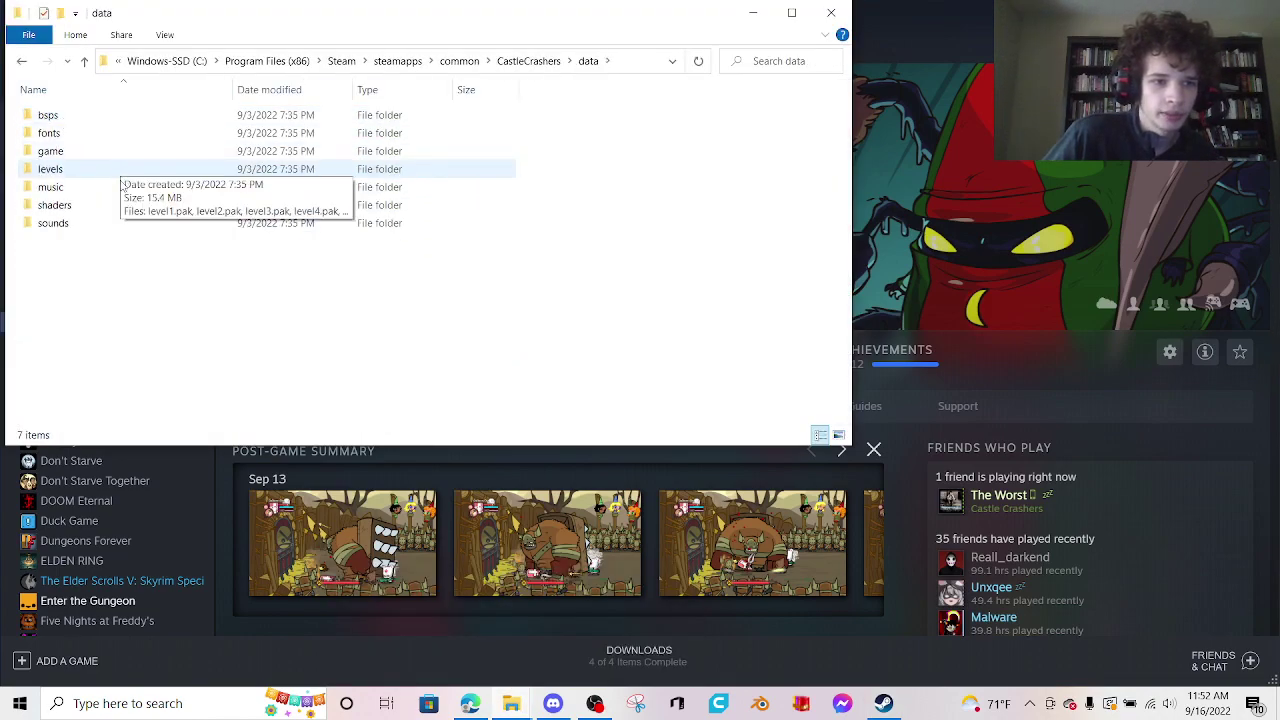
pyautogui.doubleClick(78, 187)
pyautogui.scroll(-3, 78, 190)
pyautogui.scroll(3, 78, 190)
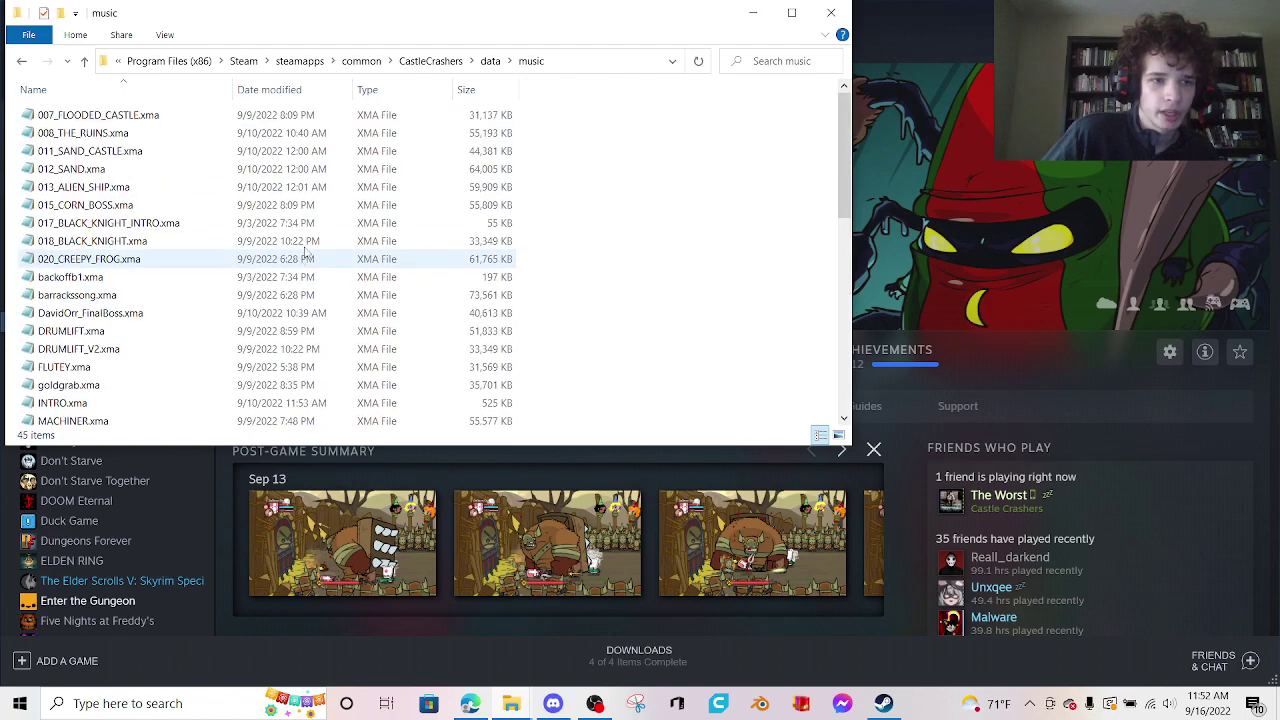
pyautogui.moveTo(464, 24)
pyautogui.mouseDown()
pyautogui.moveTo(558, 77)
pyautogui.moveTo(734, 144)
pyautogui.mouseUp()
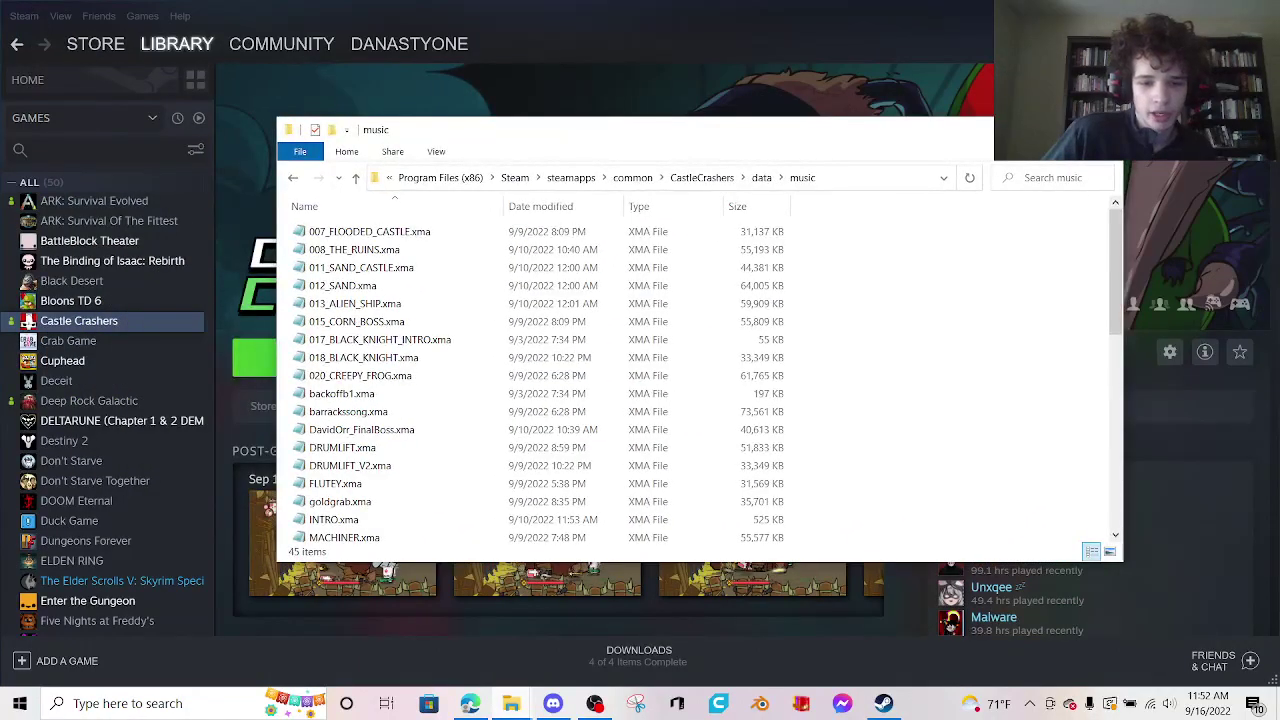
# Show the latest WAV download from Edge's Downloads list in its folder.
pyautogui.click(470, 703)
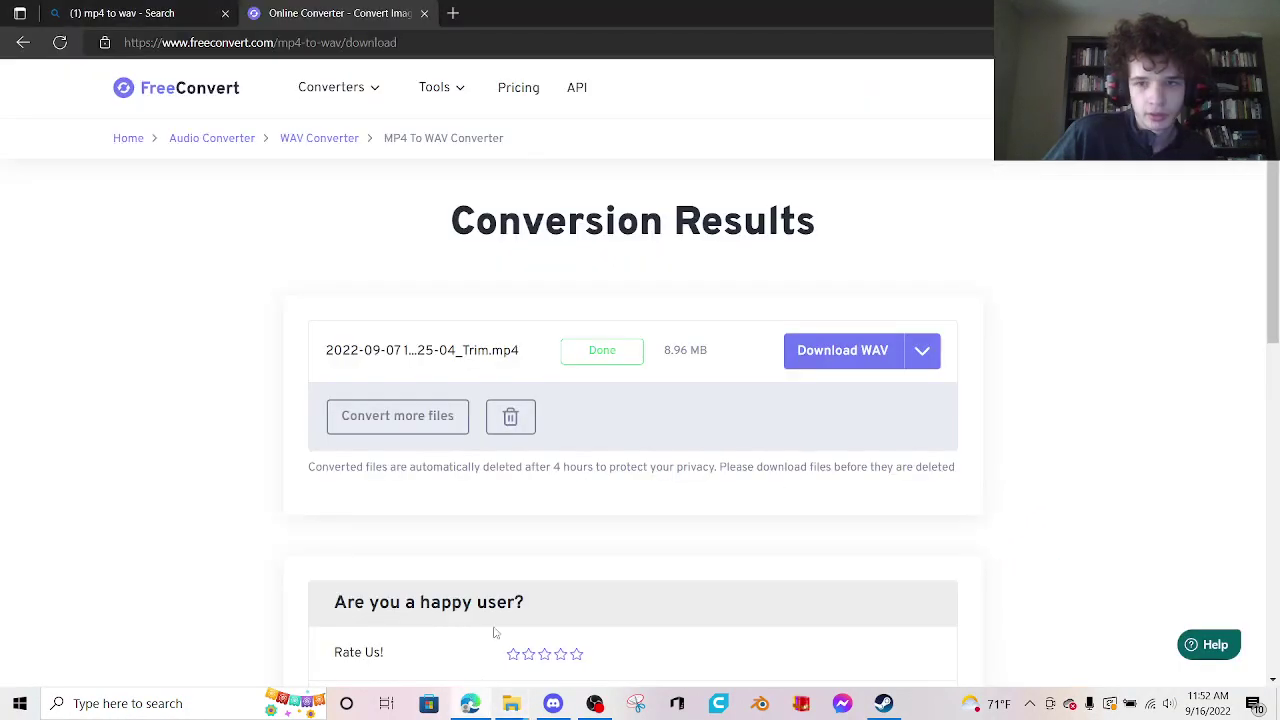
pyautogui.click(1245, 42)
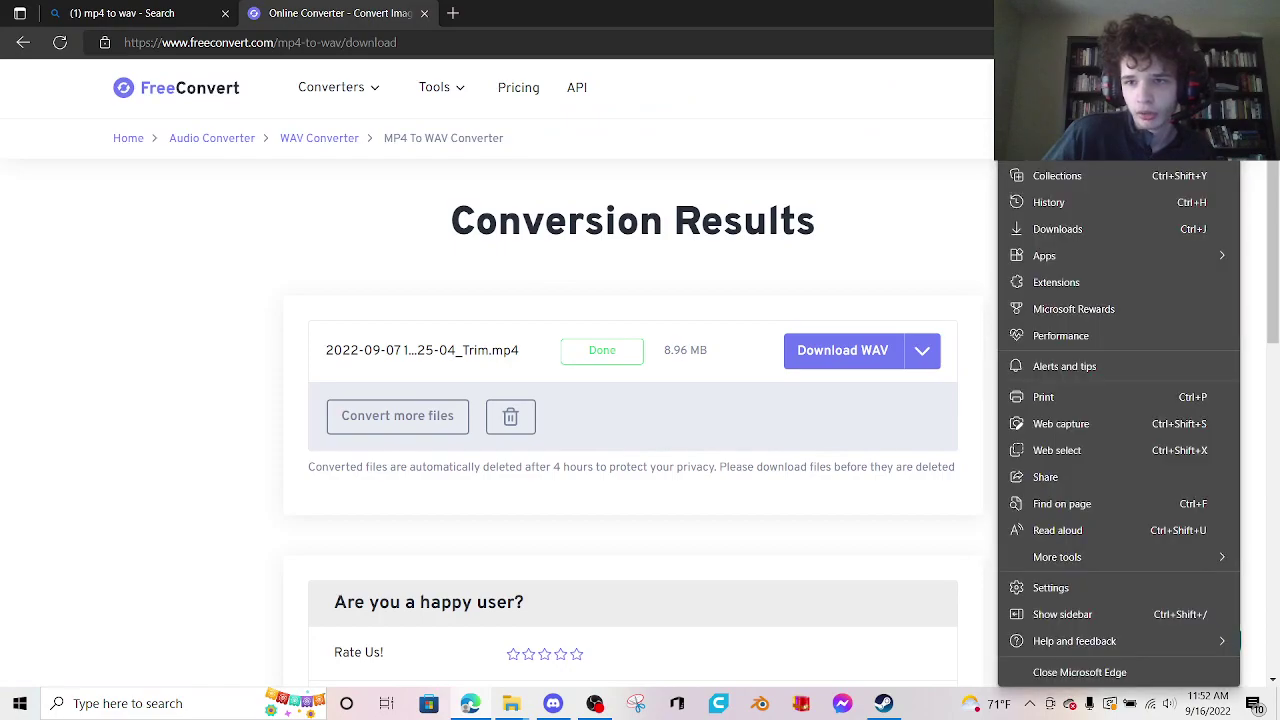
pyautogui.click(1072, 227)
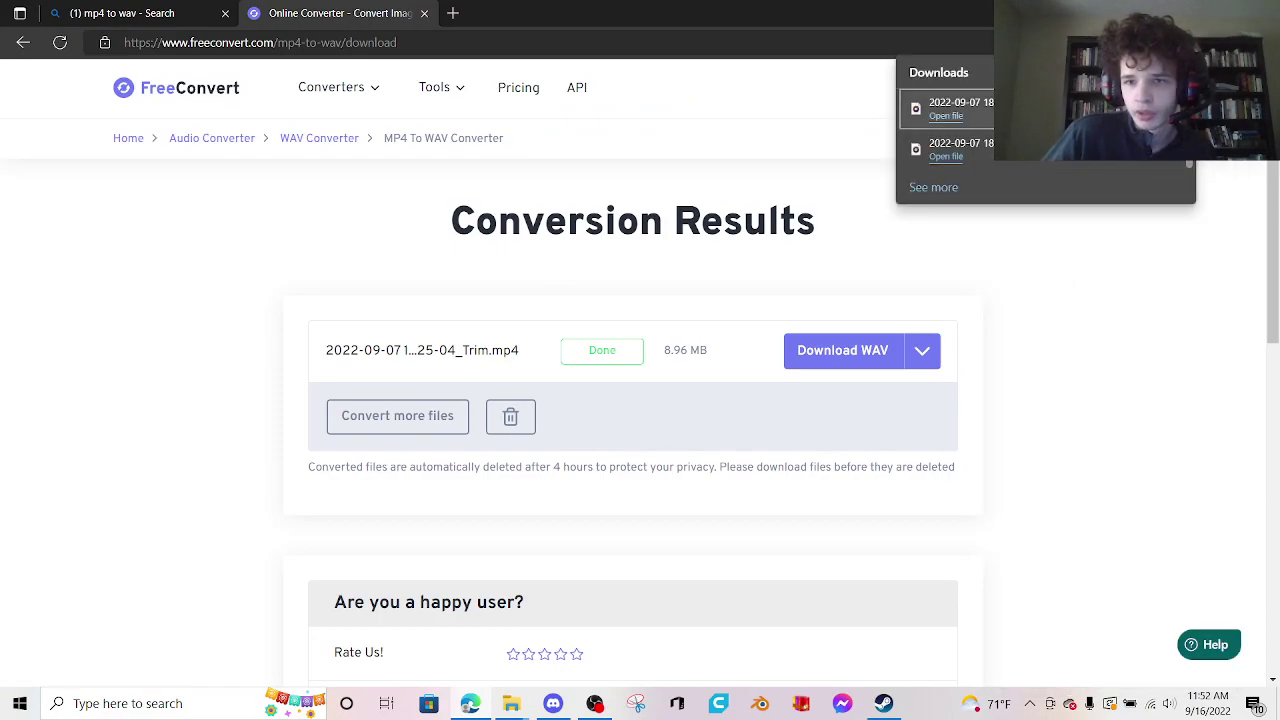
pyautogui.click(1150, 108)
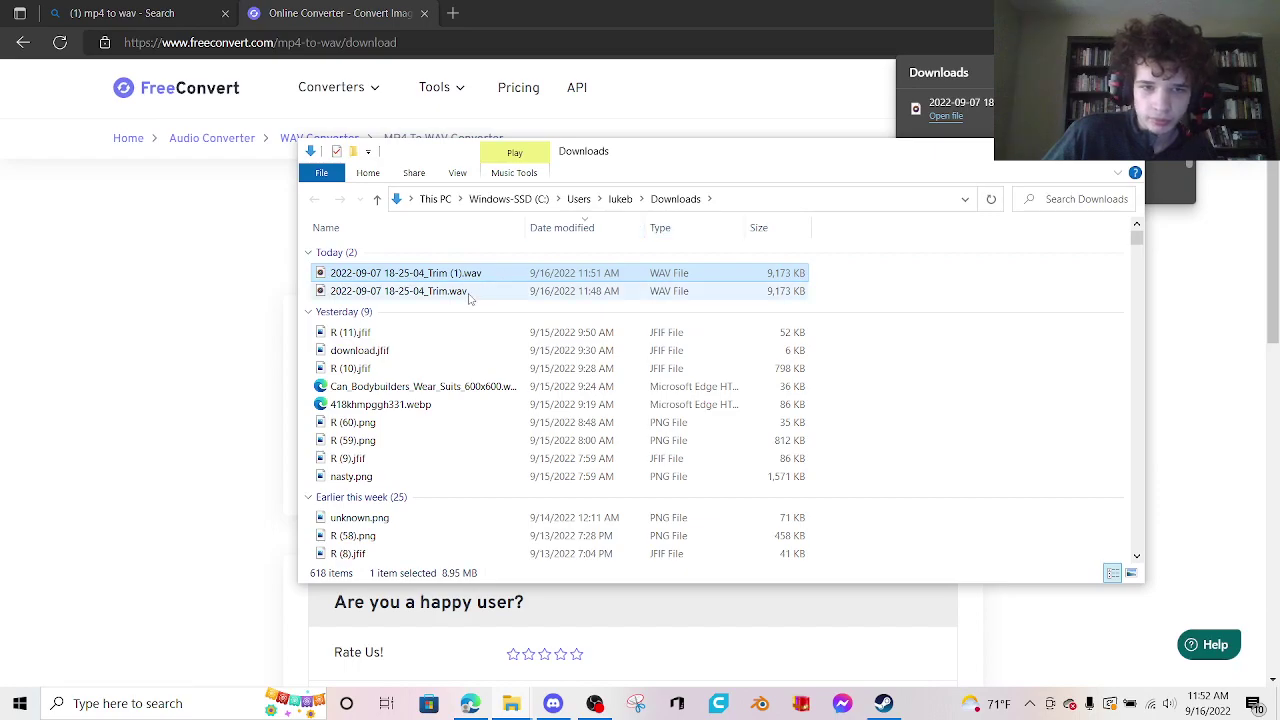
# Select the Trim WAV file in Downloads and begin renaming it.
pyautogui.click(430, 293)
pyautogui.rightClick(428, 290)
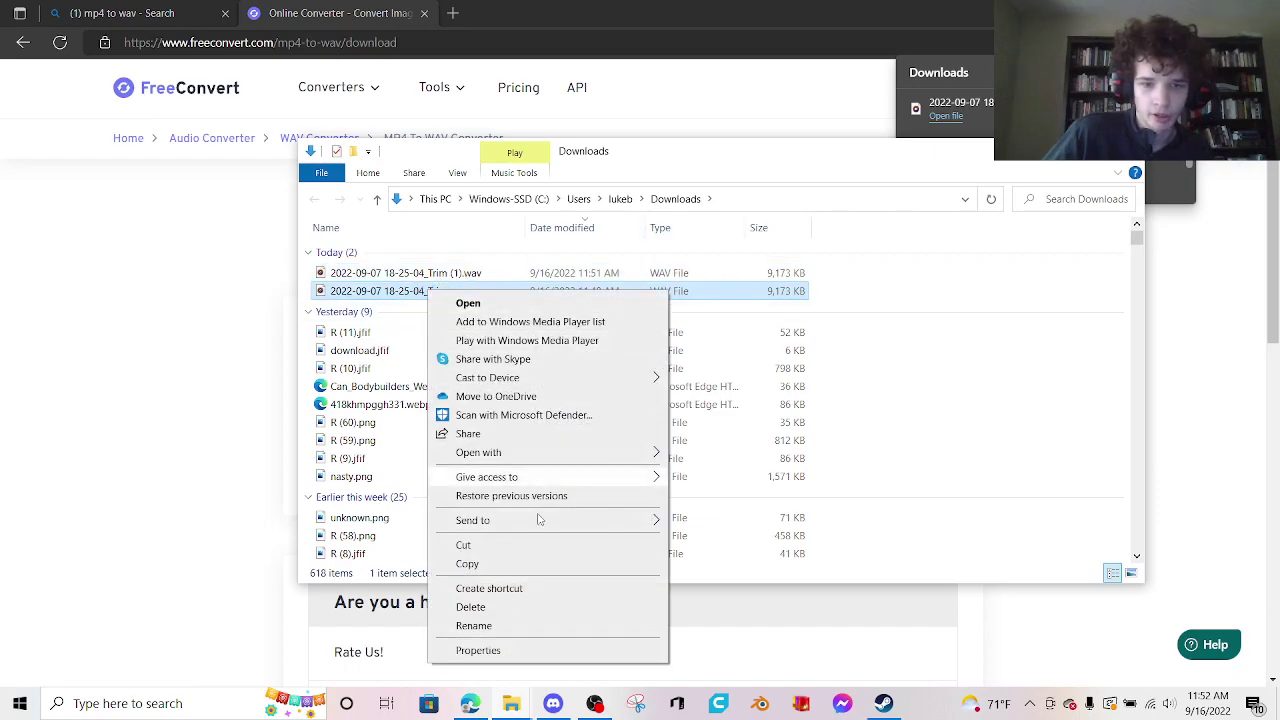
pyautogui.click(475, 625)
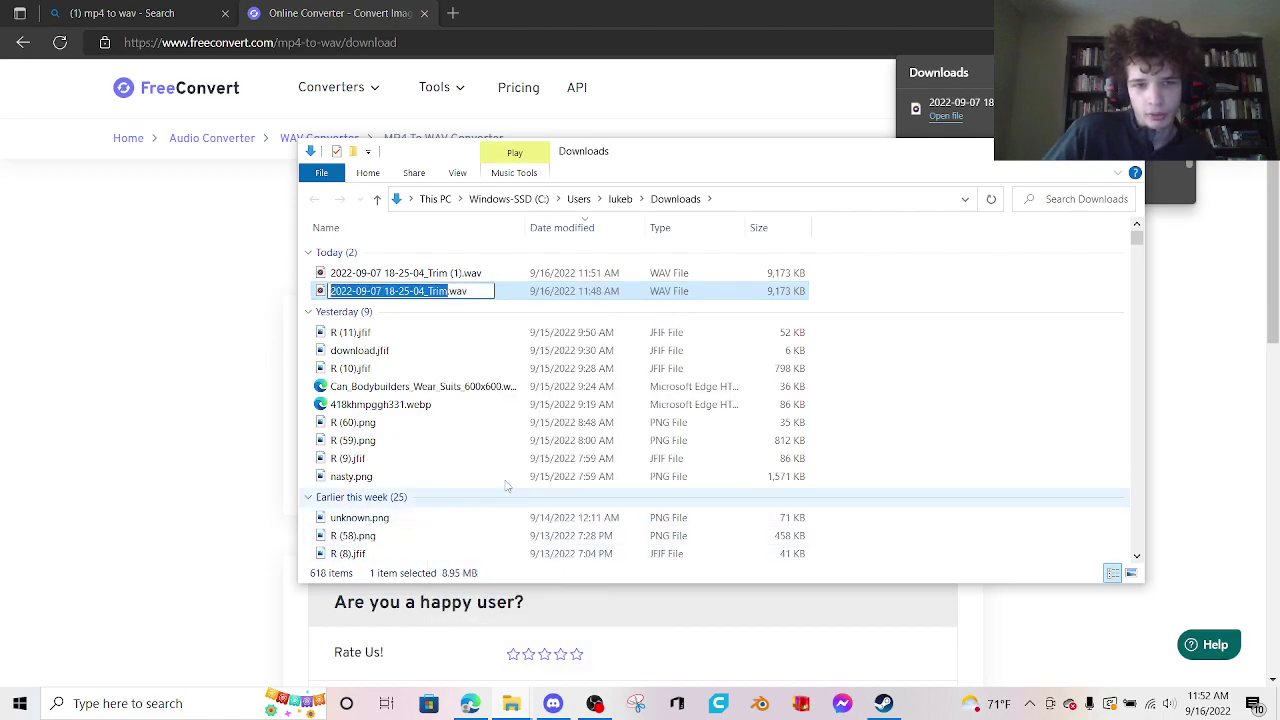
# Place the music folder beside Discord and scroll down to NG90433.xma.
pyautogui.click(553, 703)
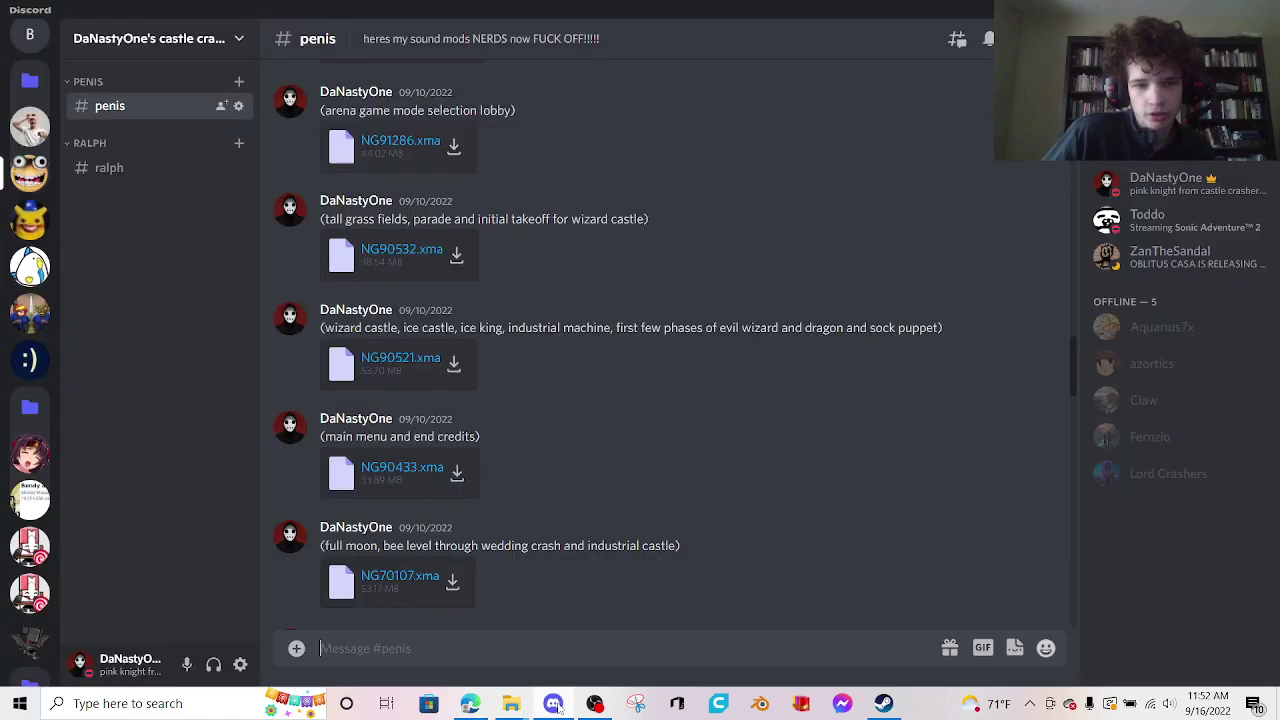
pyautogui.moveTo(511, 703)
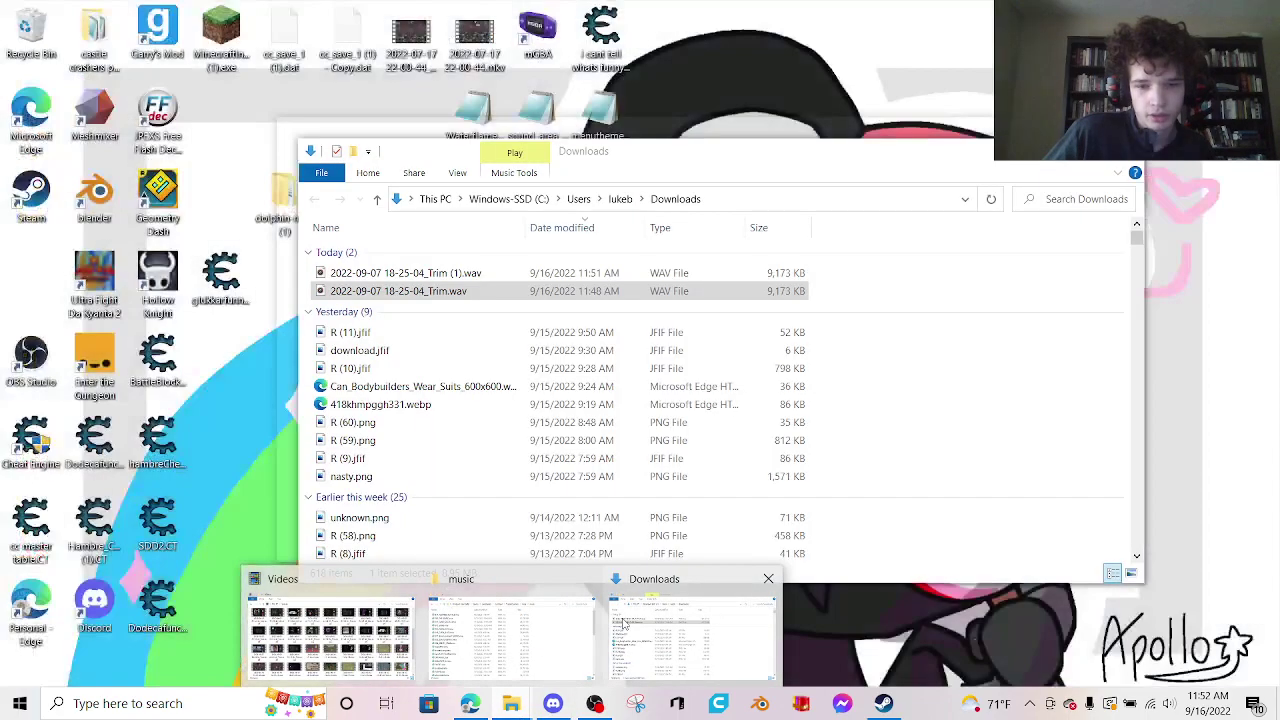
pyautogui.click(507, 624)
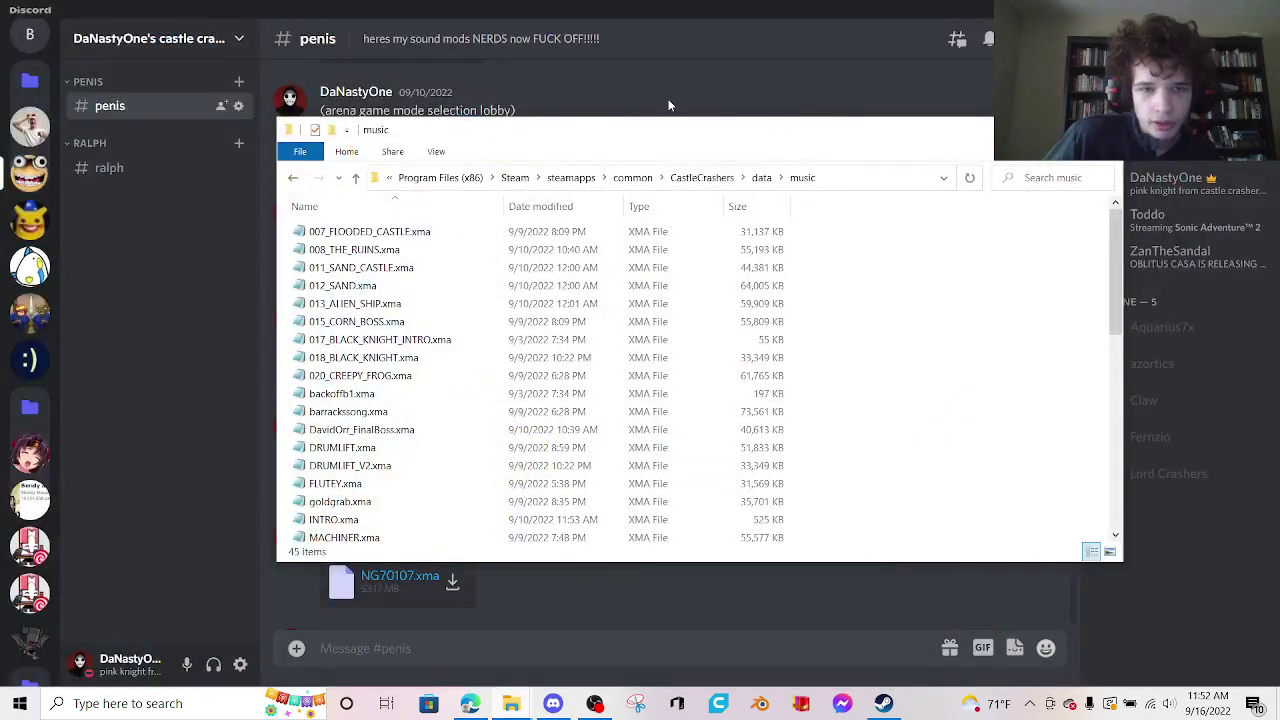
pyautogui.moveTo(670, 105)
pyautogui.mouseDown()
pyautogui.moveTo(815, 77)
pyautogui.moveTo(988, 130)
pyautogui.moveTo(909, 109)
pyautogui.moveTo(805, 120)
pyautogui.mouseUp()
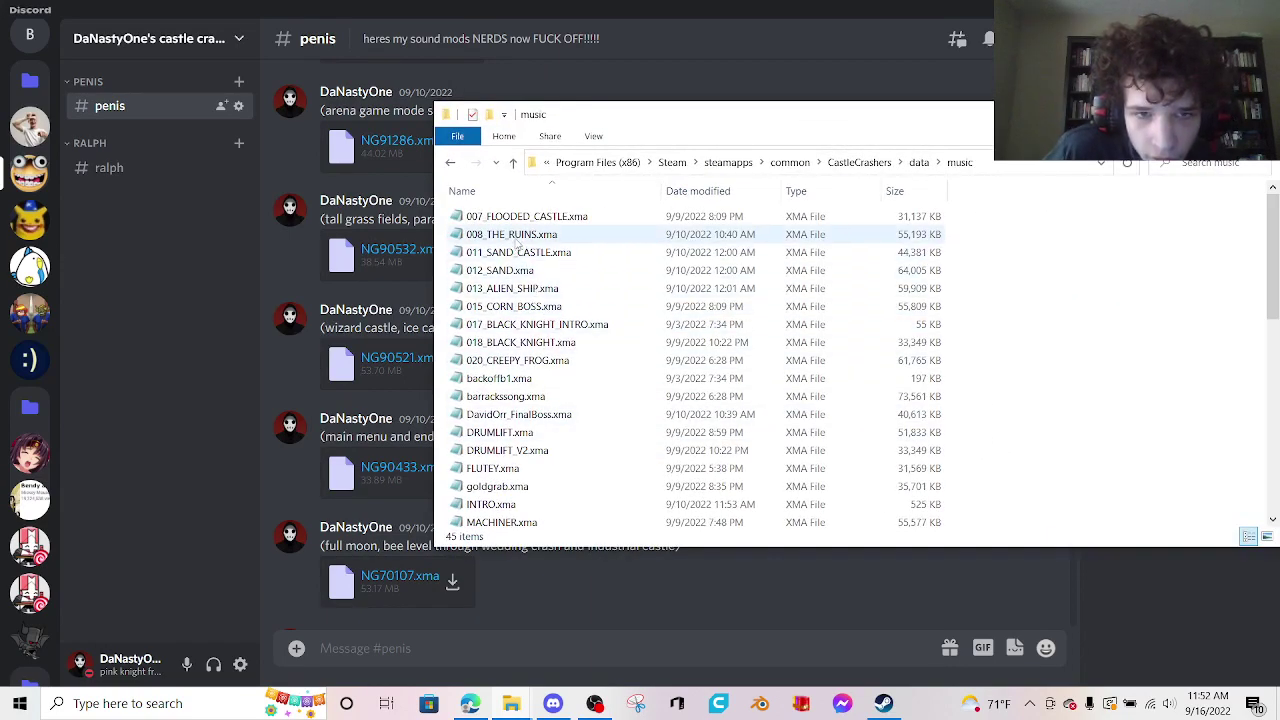
pyautogui.scroll(-1, 560, 350)
pyautogui.scroll(-3, 530, 270)
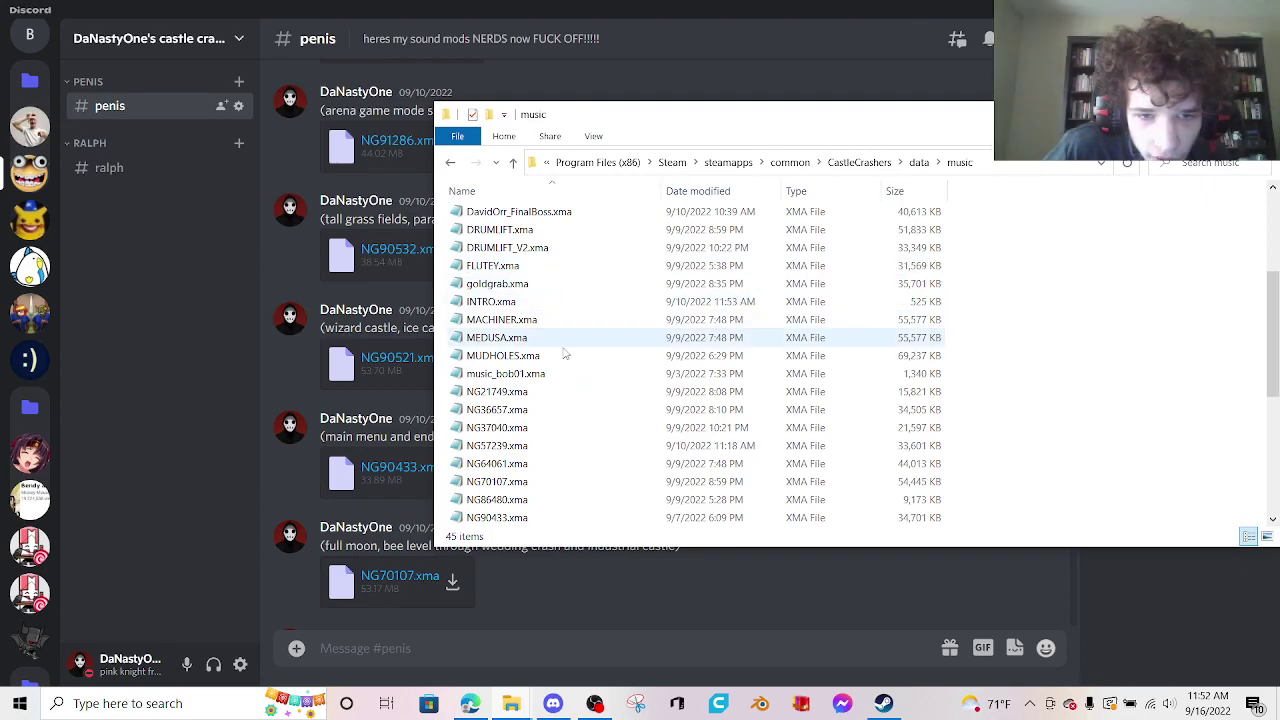
pyautogui.scroll(-1, 545, 390)
pyautogui.scroll(-1, 545, 390)
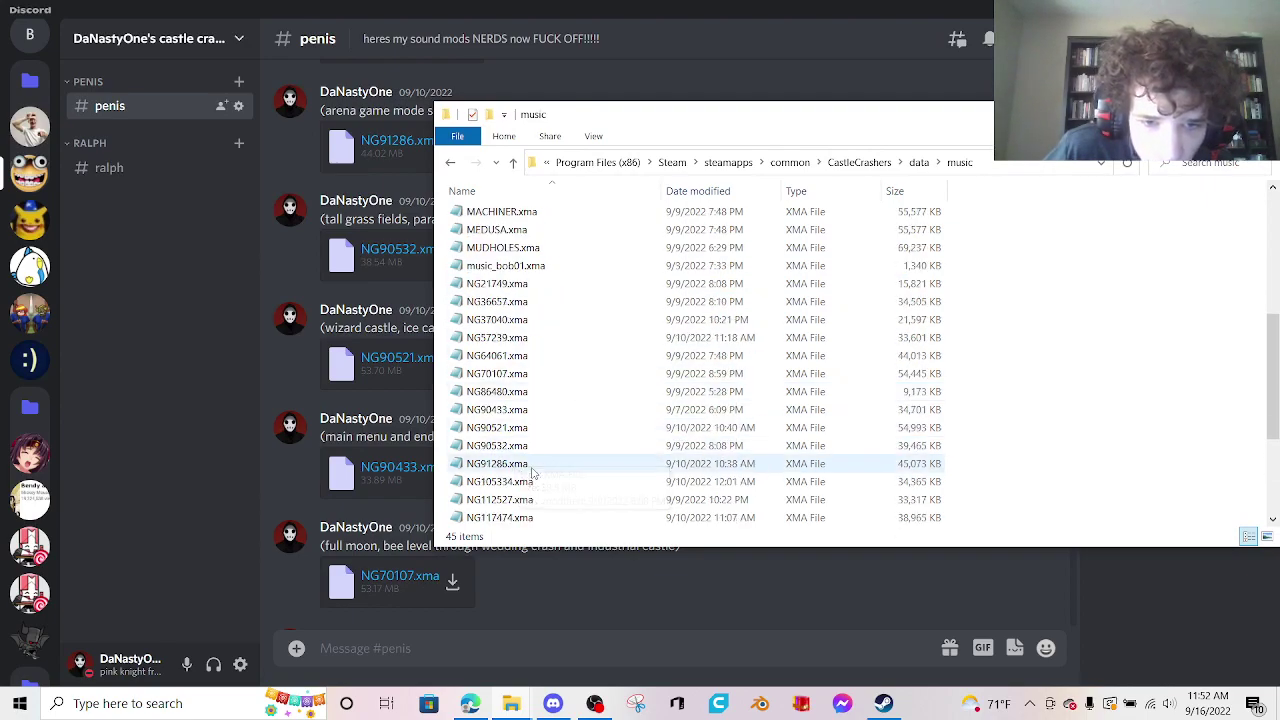
# Copy NG90433.xma's file name and give it to the Trim WAV in Downloads.
pyautogui.rightClick(510, 410)
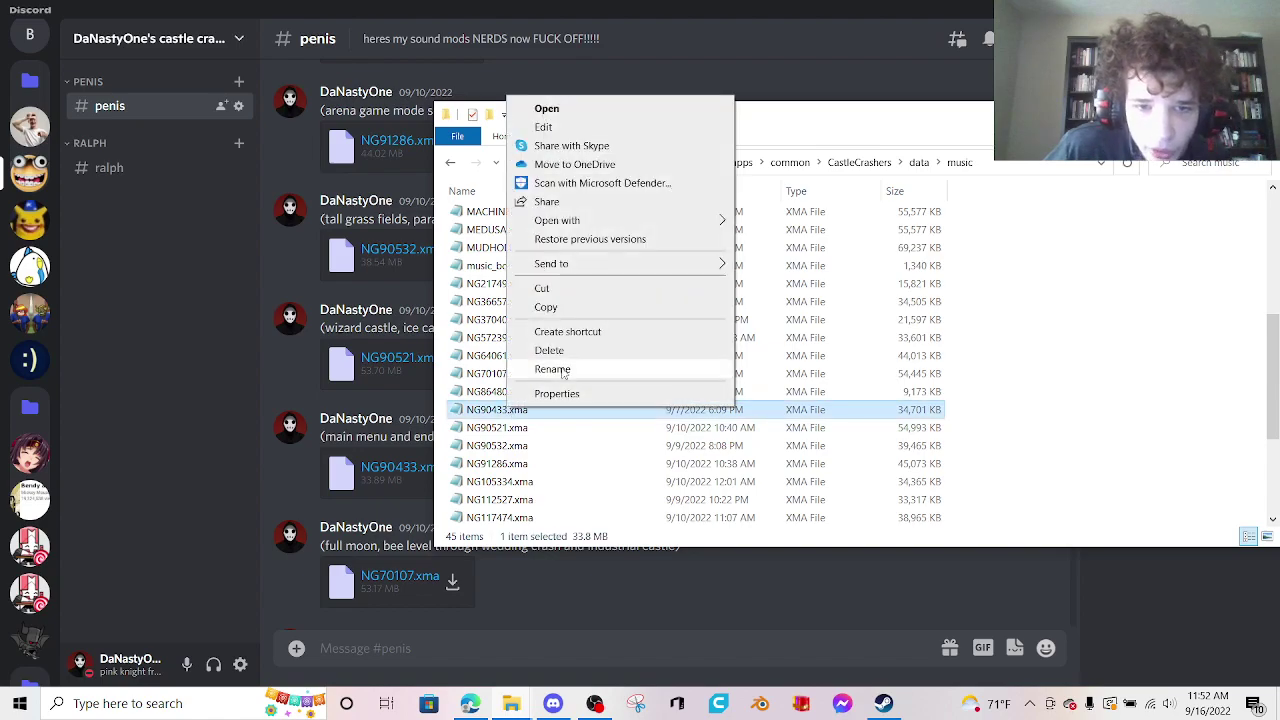
pyautogui.click(554, 369)
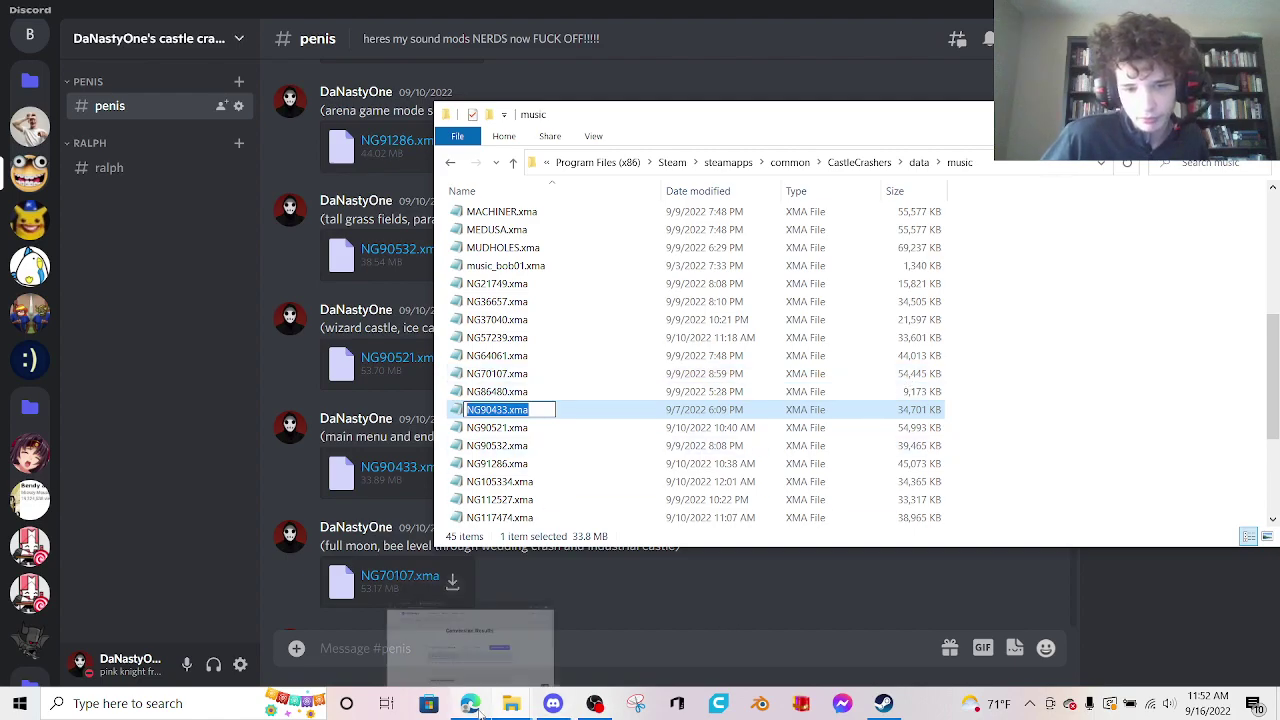
pyautogui.moveTo(510, 704)
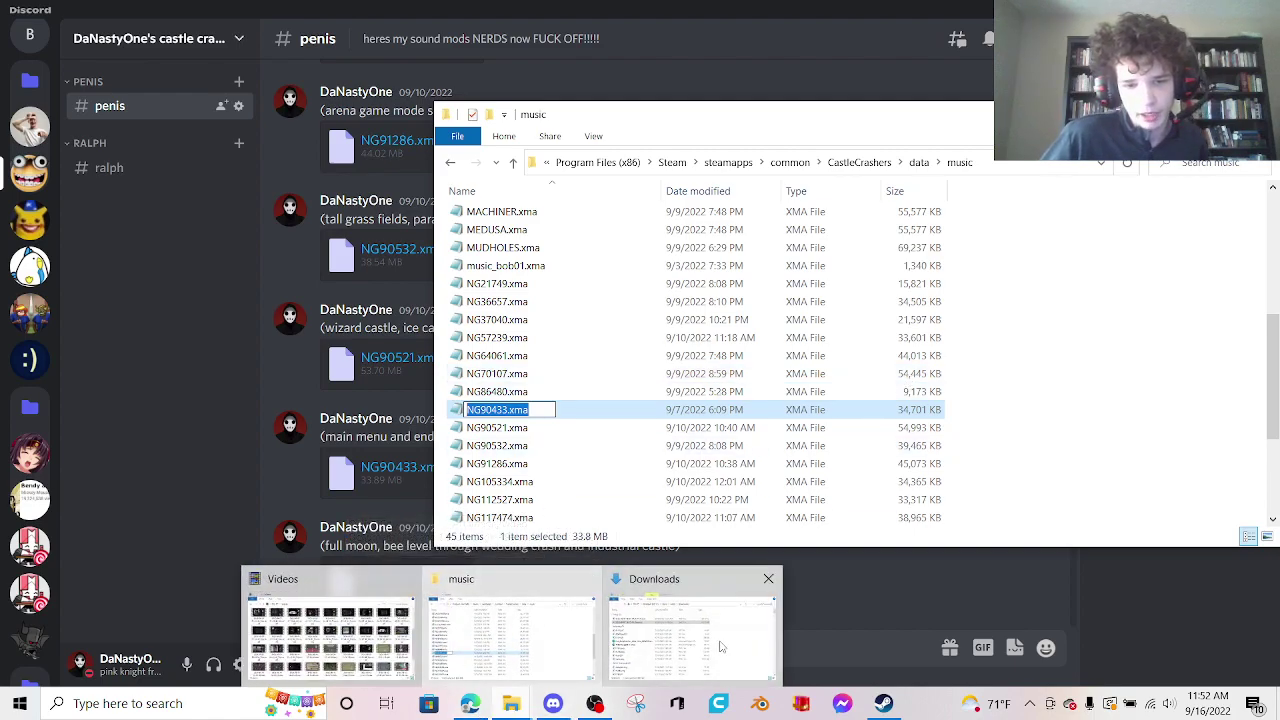
pyautogui.click(720, 646)
pyautogui.rightClick(404, 291)
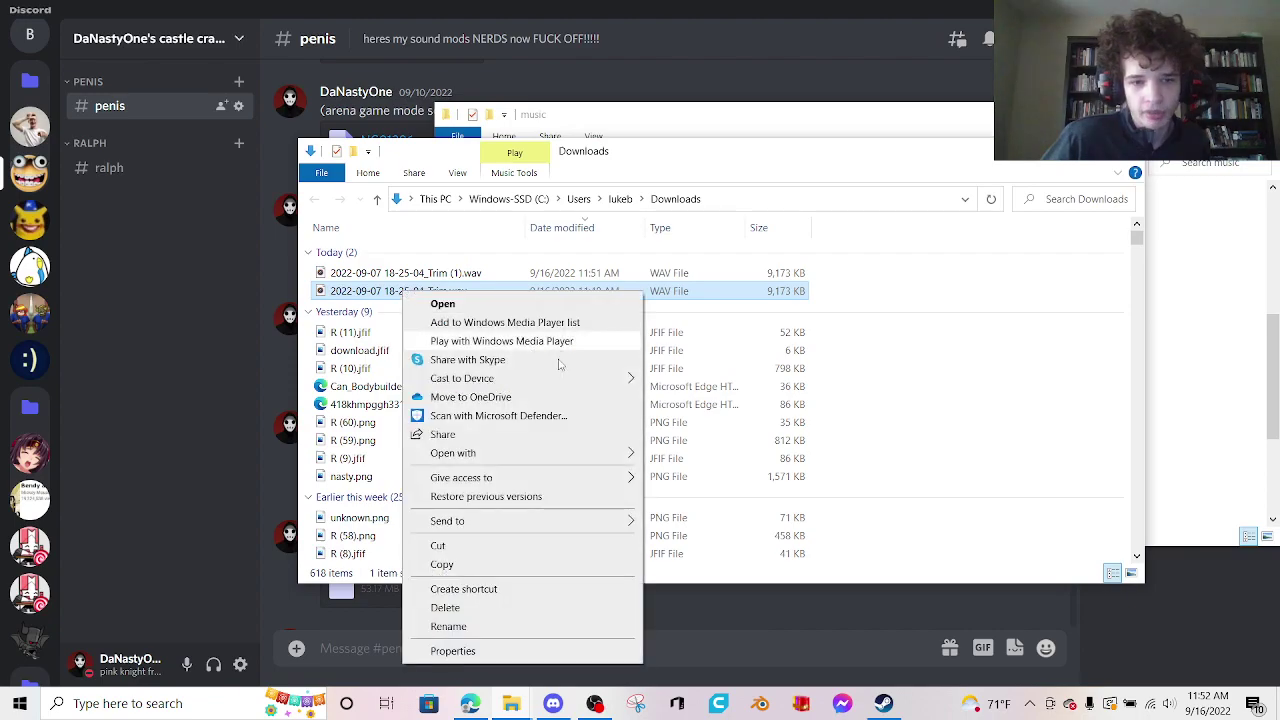
pyautogui.click(448, 627)
pyautogui.write('NG90433.xma')
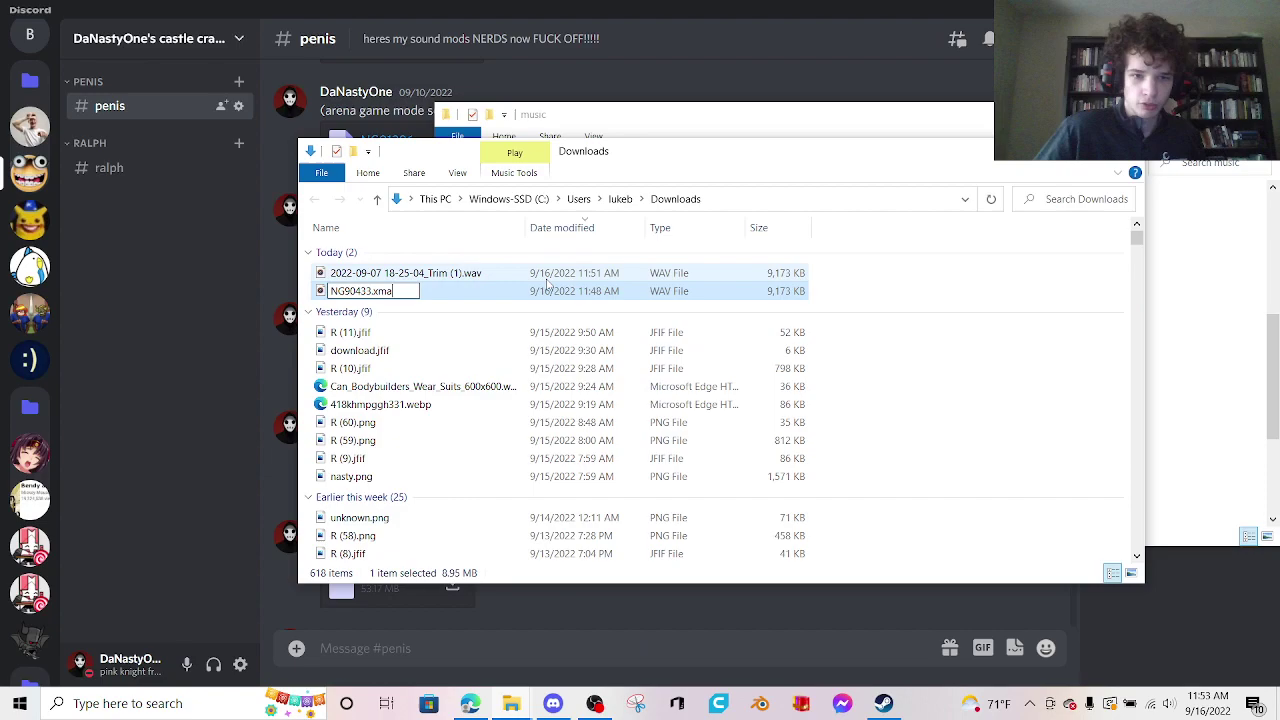
pyautogui.press('Return')
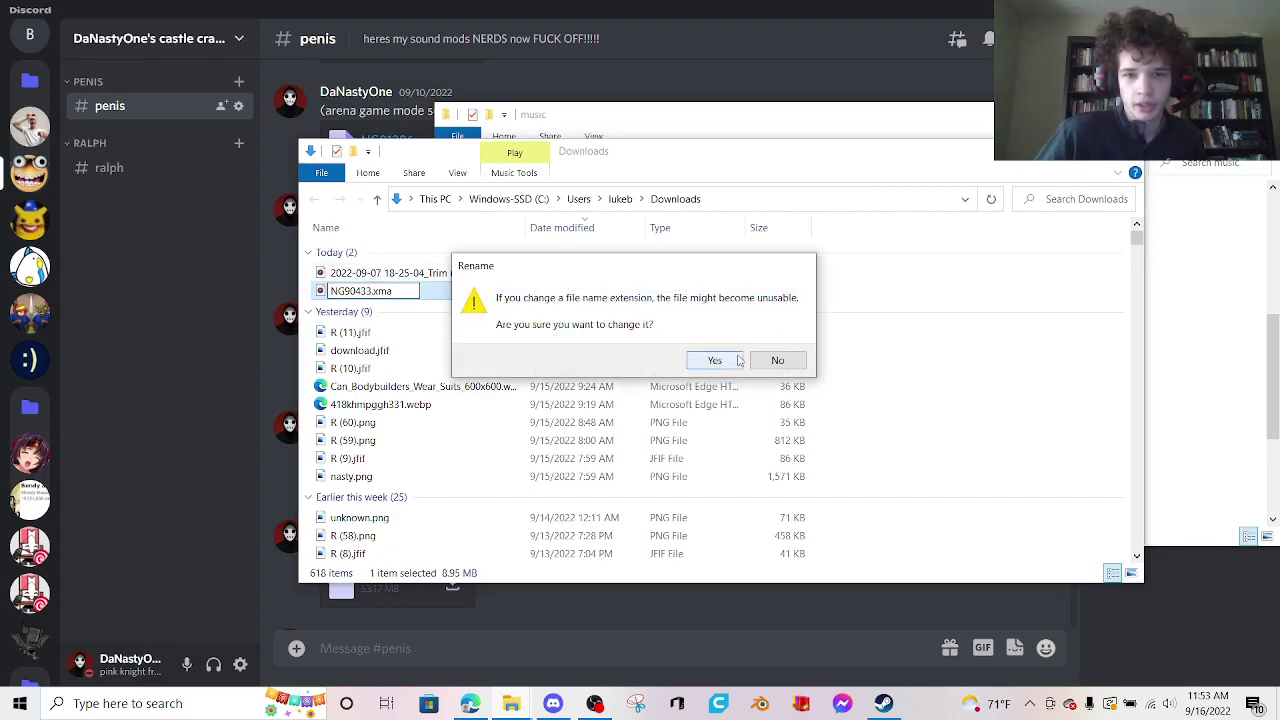
# Keep the .xma extension, then move NG90433.xma into the music folder, replacing the original track.
pyautogui.click(715, 362)
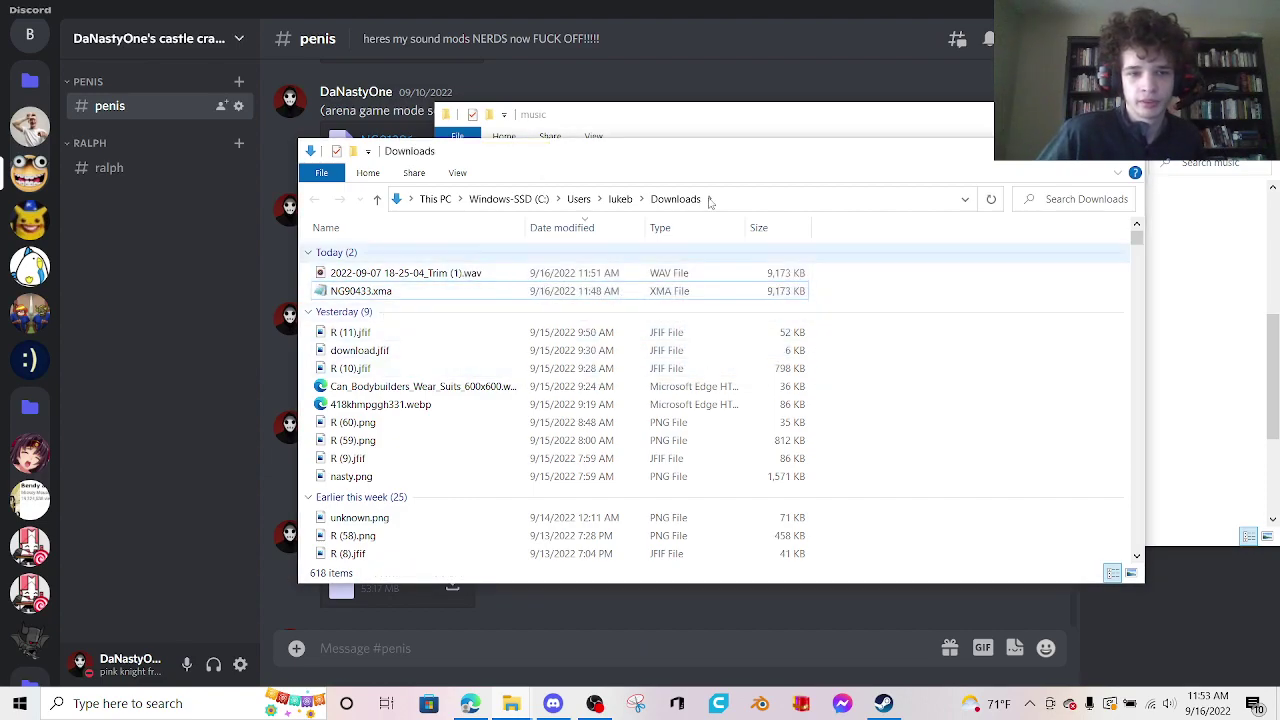
pyautogui.moveTo(560, 150); pyautogui.dragTo(589, 317)
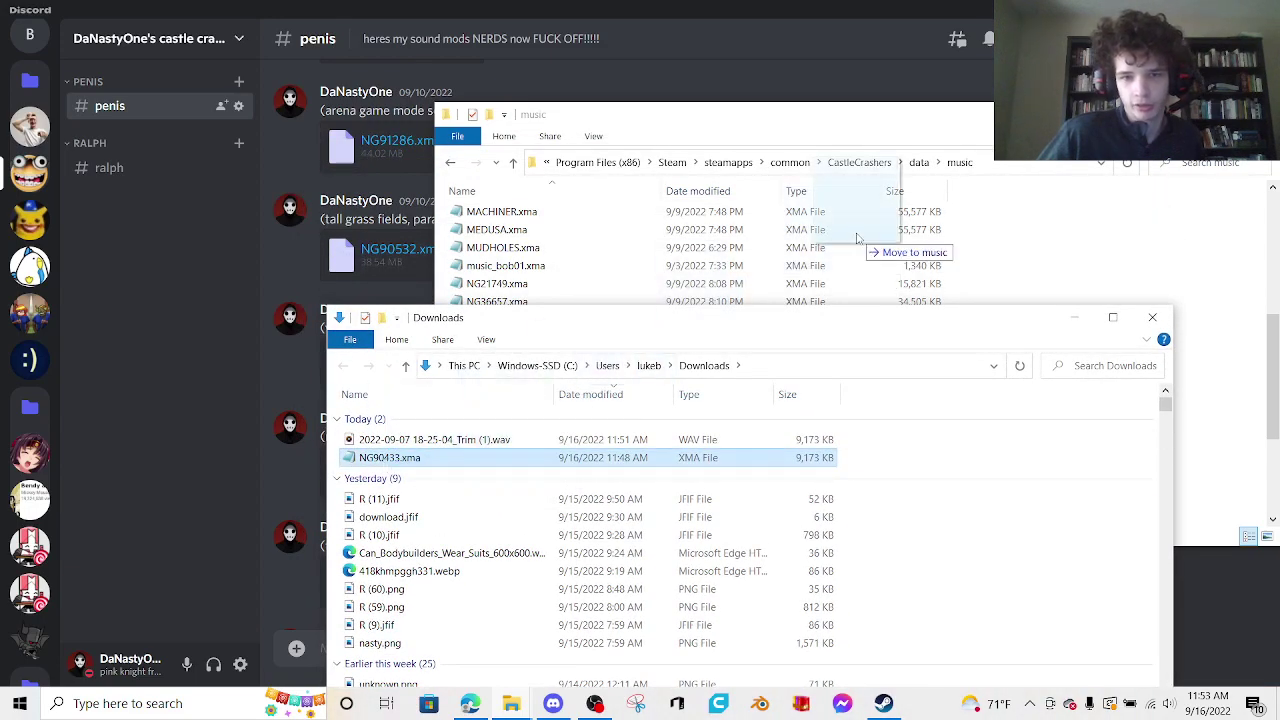
pyautogui.moveTo(502, 449)
pyautogui.mouseDown()
pyautogui.moveTo(1014, 236)
pyautogui.moveTo(985, 237)
pyautogui.mouseUp()
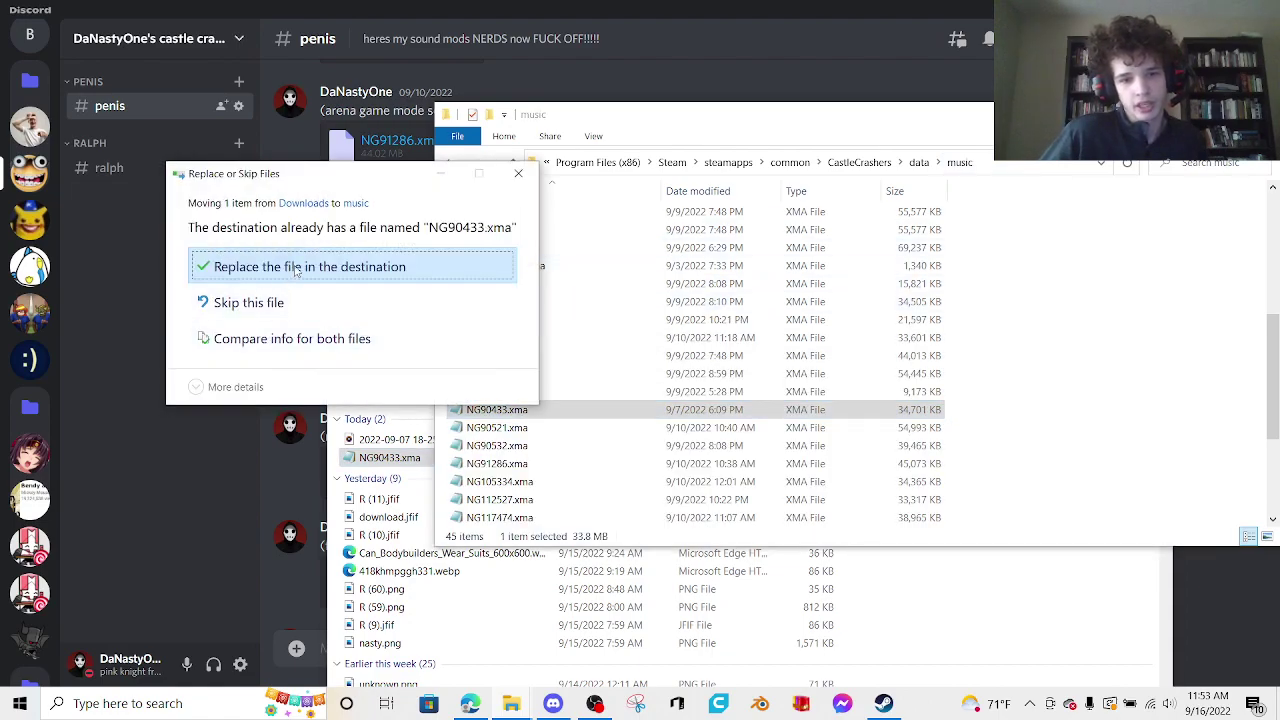
pyautogui.click(297, 267)
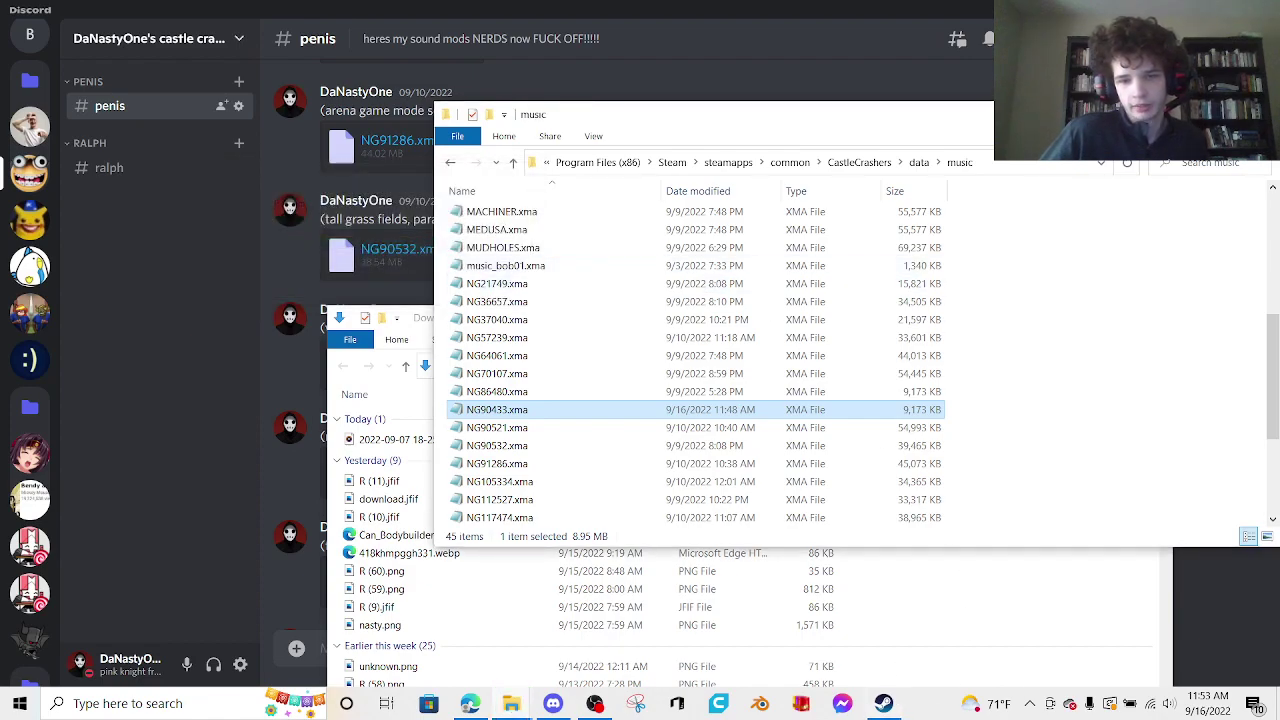
pyautogui.moveTo(700, 114); pyautogui.dragTo(437, 114)
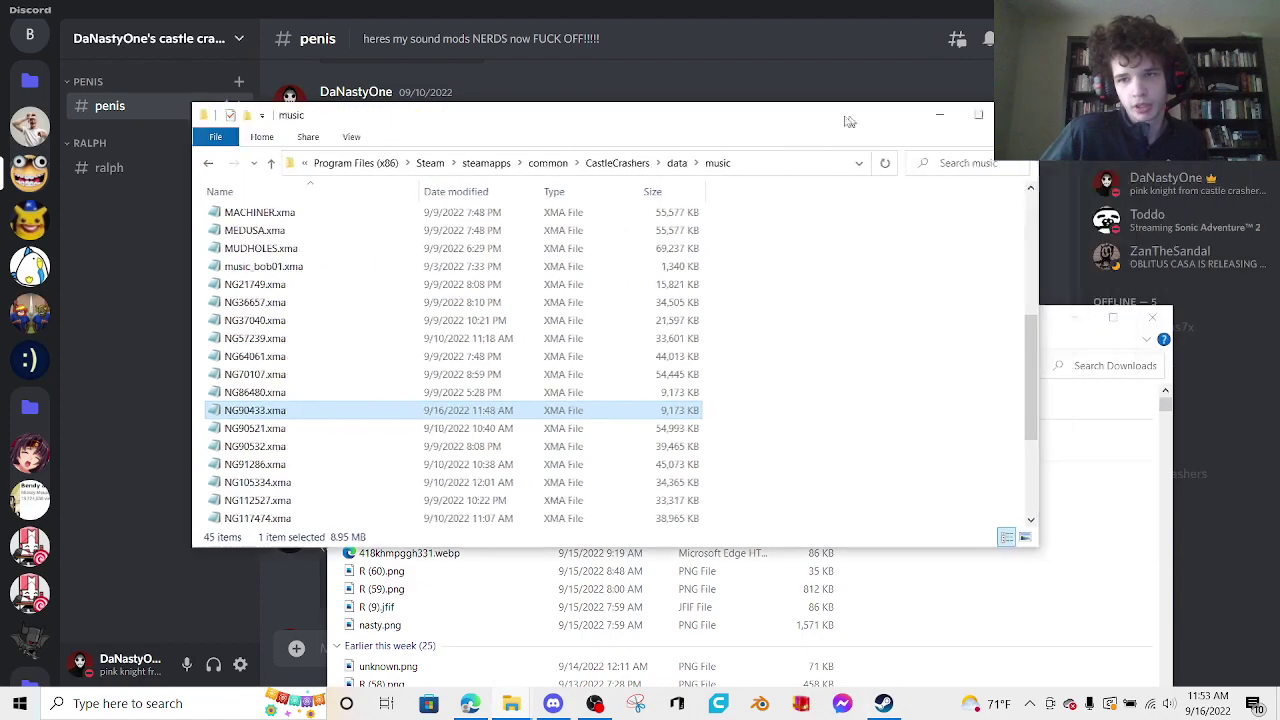
# Bring Steam to the front, showing the Castle Crashers library page.
pyautogui.click(883, 705)
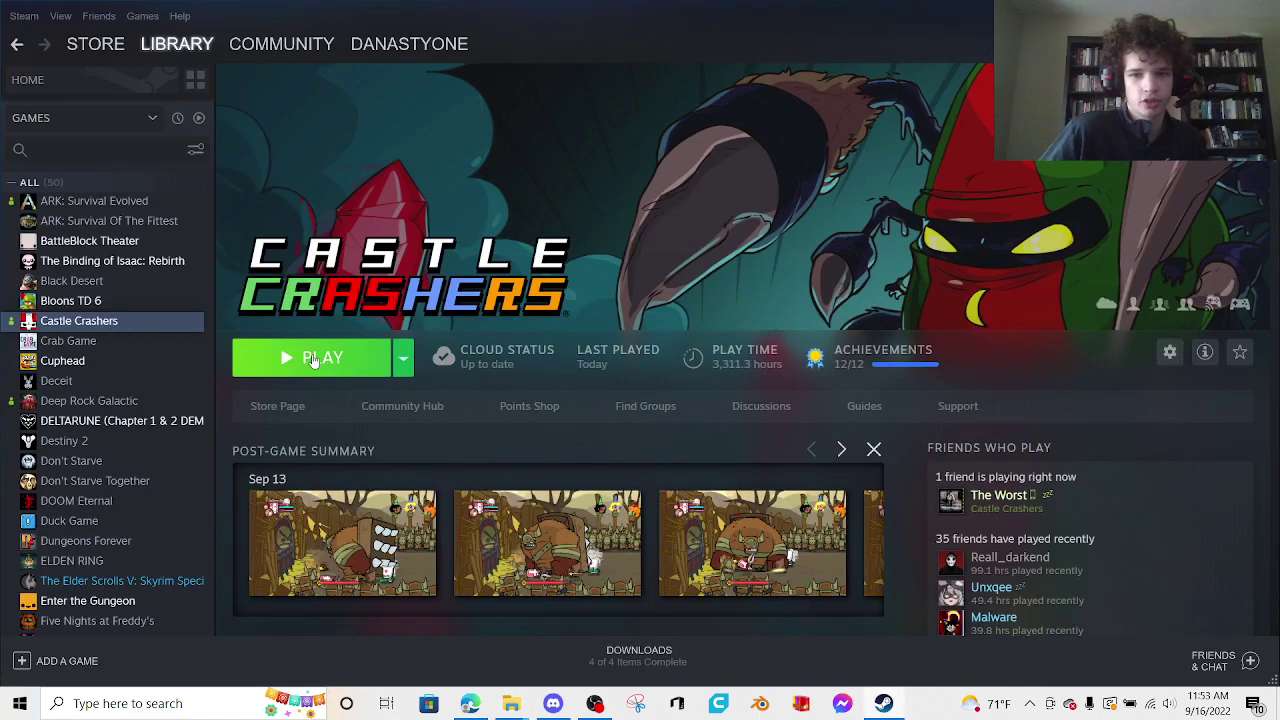